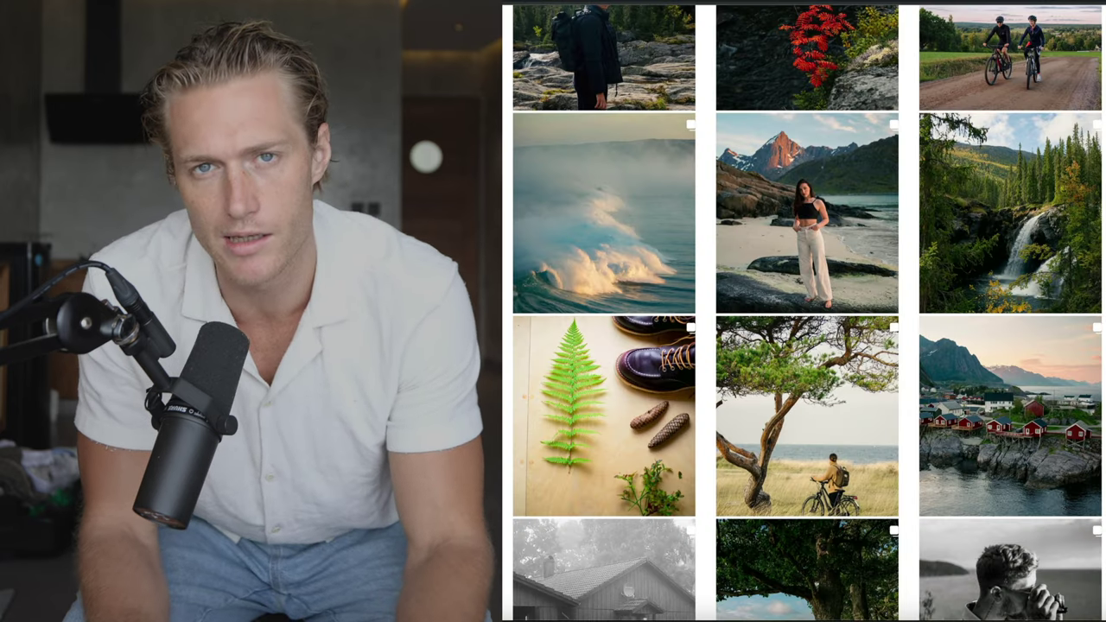
Lower a midtone point on the tone curve.
{"action": "scroll", "coordinate": [807, 311], "scroll_direction": "down", "scroll_amount": 6}
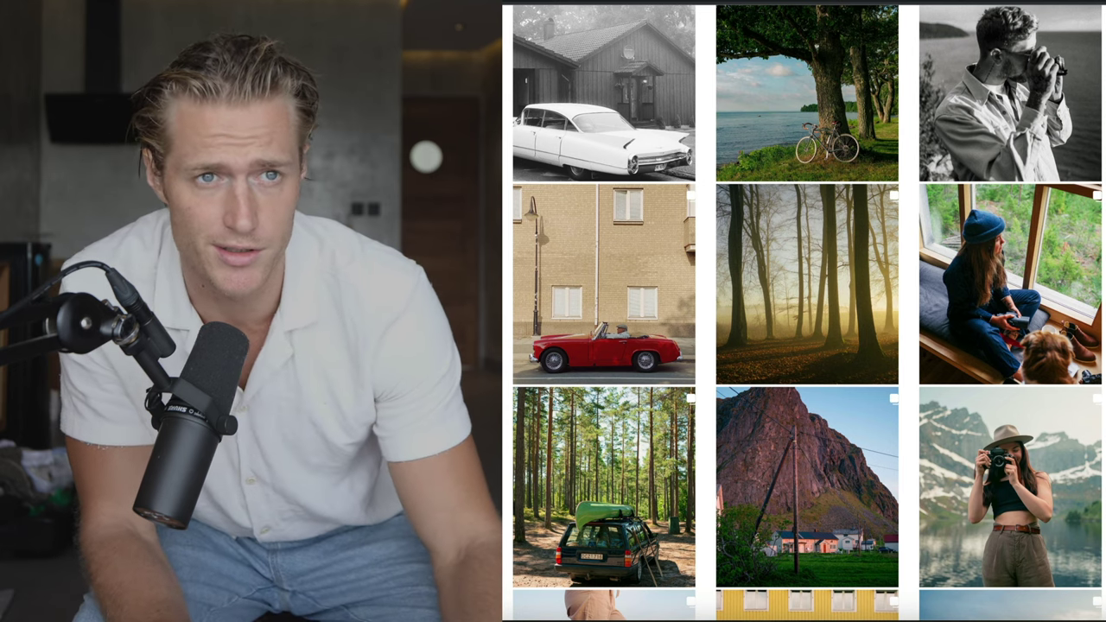
{"action": "scroll", "coordinate": [807, 311], "scroll_direction": "down", "scroll_amount": 7}
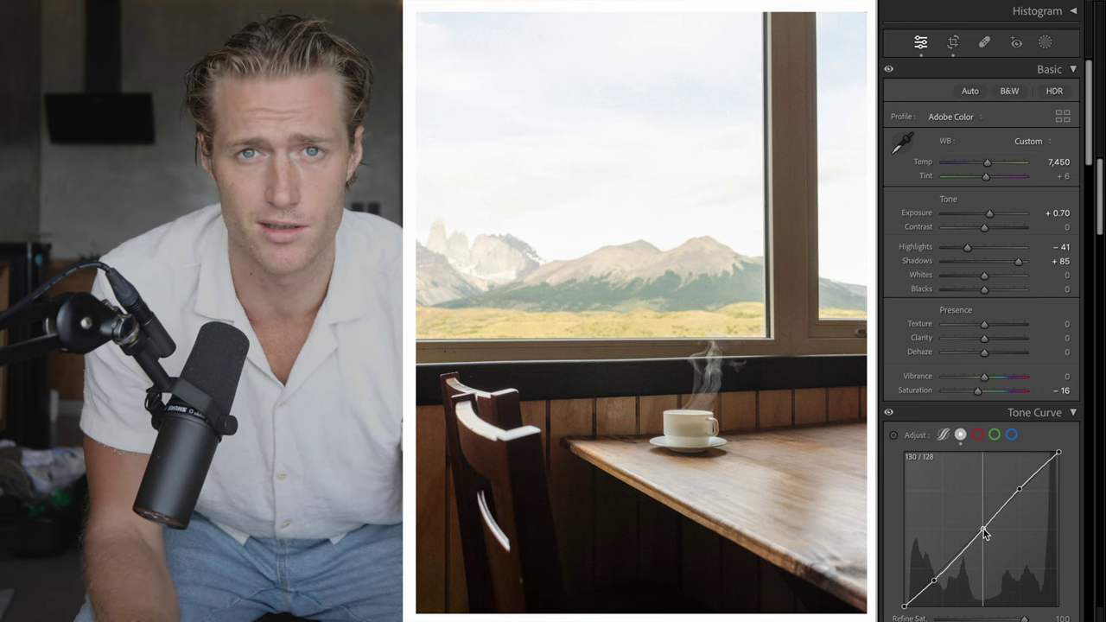
{"action": "mouse_move", "coordinate": [985, 535]}
{"action": "left_mouse_down"}
{"action": "mouse_move", "coordinate": [992, 542]}
{"action": "mouse_move", "coordinate": [973, 527]}
{"action": "left_mouse_up"}
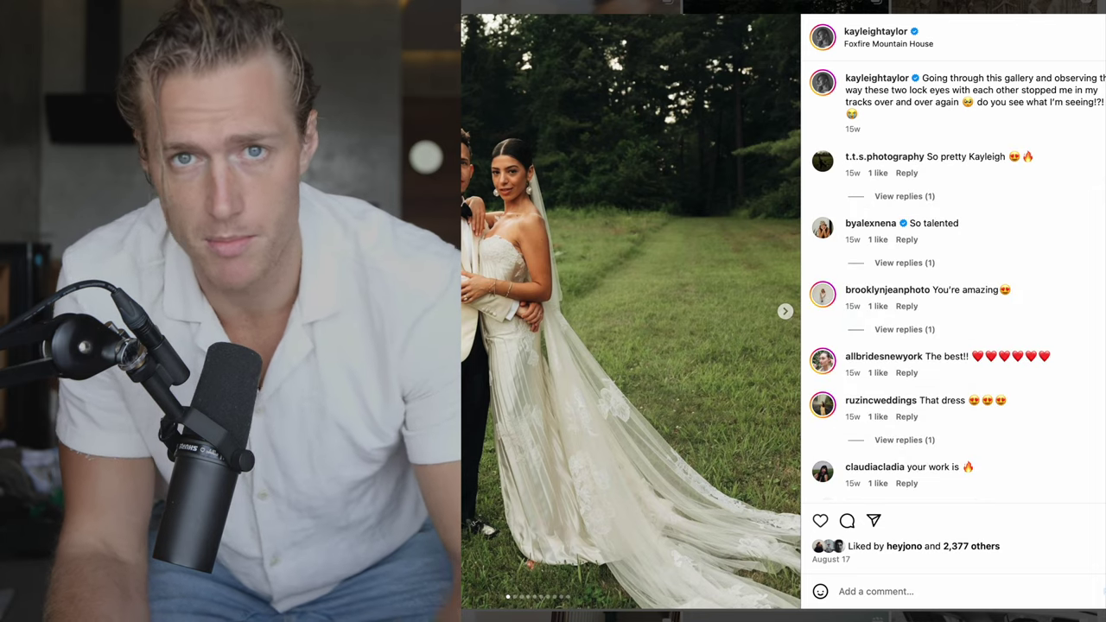
Close the wedding post and return to the bridal bouquet photo KTAY1030.CR3.
{"action": "key", "text": "Escape"}
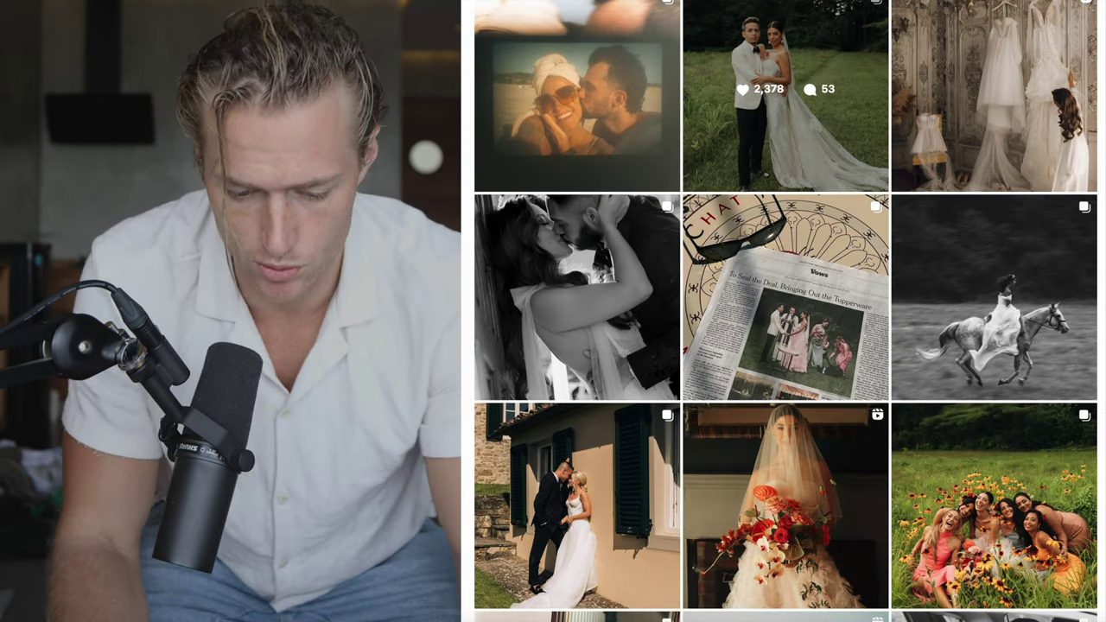
{"action": "scroll", "coordinate": [785, 312], "scroll_direction": "down", "scroll_amount": 4}
{"action": "scroll", "coordinate": [786, 311], "scroll_direction": "down", "scroll_amount": 1}
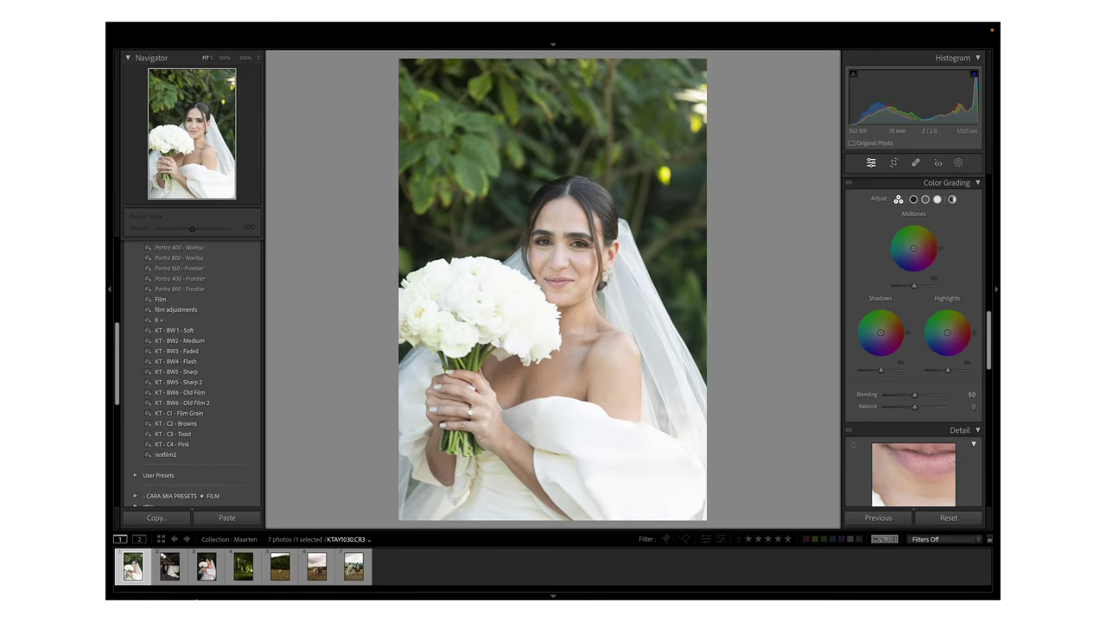
Glance at the bouquet-smelling shot, then select the smiling bride photo in the filmstrip.
{"action": "left_click", "coordinate": [208, 578]}
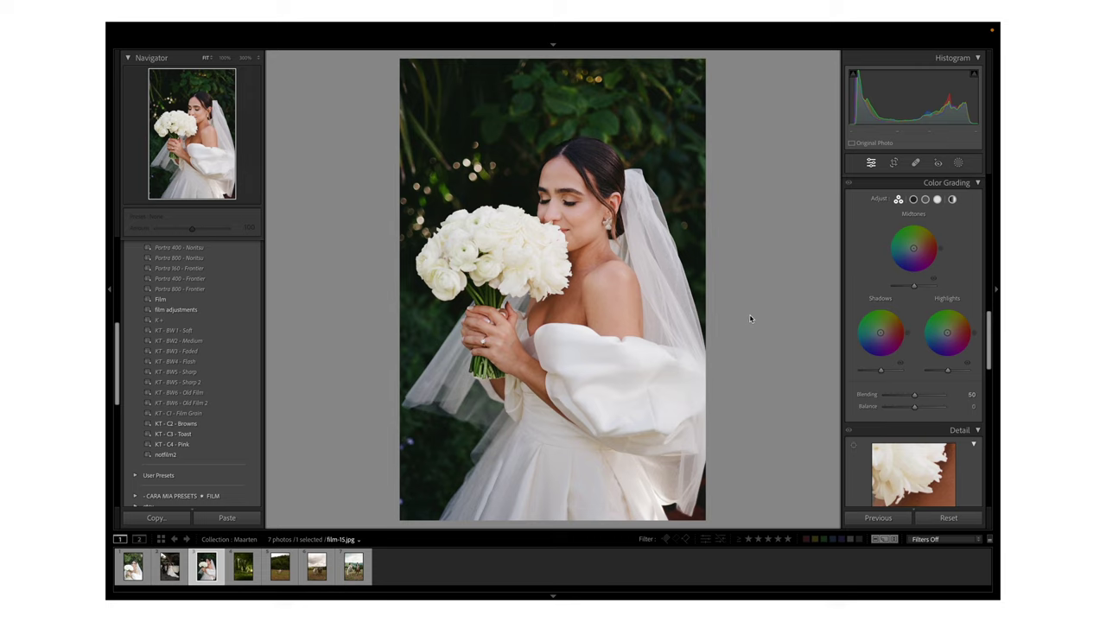
{"action": "left_click", "coordinate": [133, 578]}
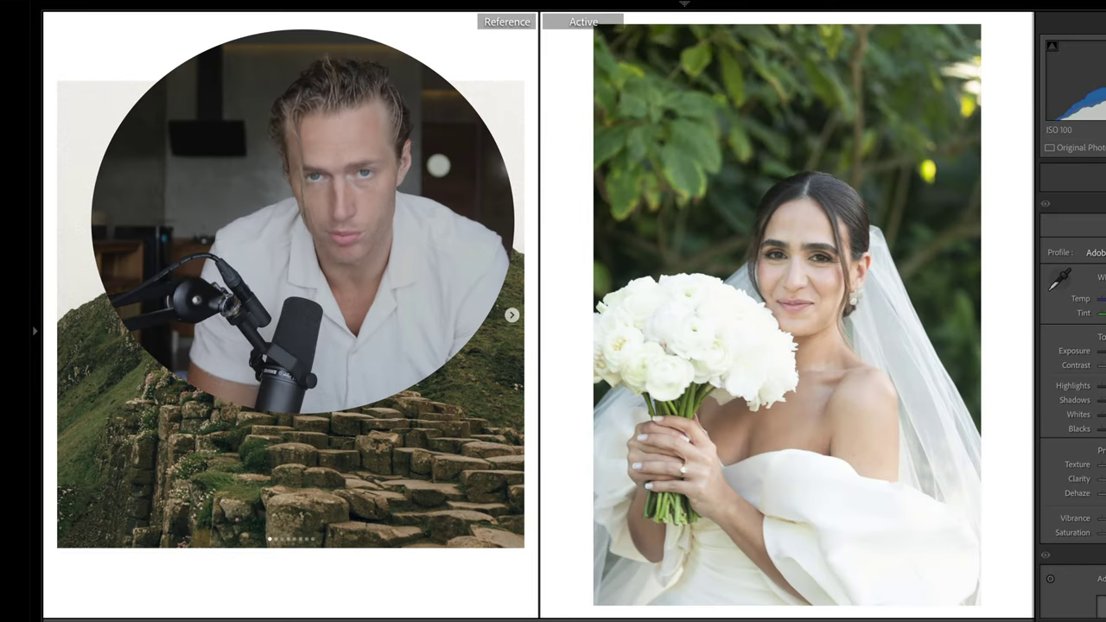
Undo Reset Settings to restore the edits (Exposure +0.40, Highlights −73, Saturation −25).
{"action": "key", "text": "ctrl+z"}
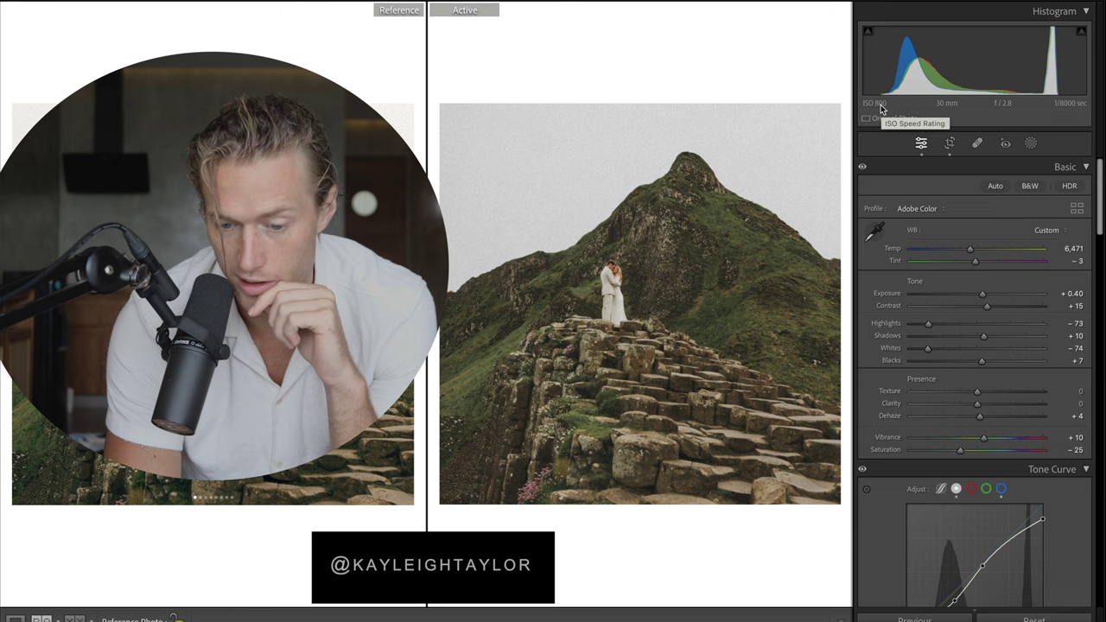
Adjust the Distortion slider in Lens Corrections.
{"action": "scroll", "coordinate": [1038, 313], "scroll_direction": "down", "scroll_amount": 10}
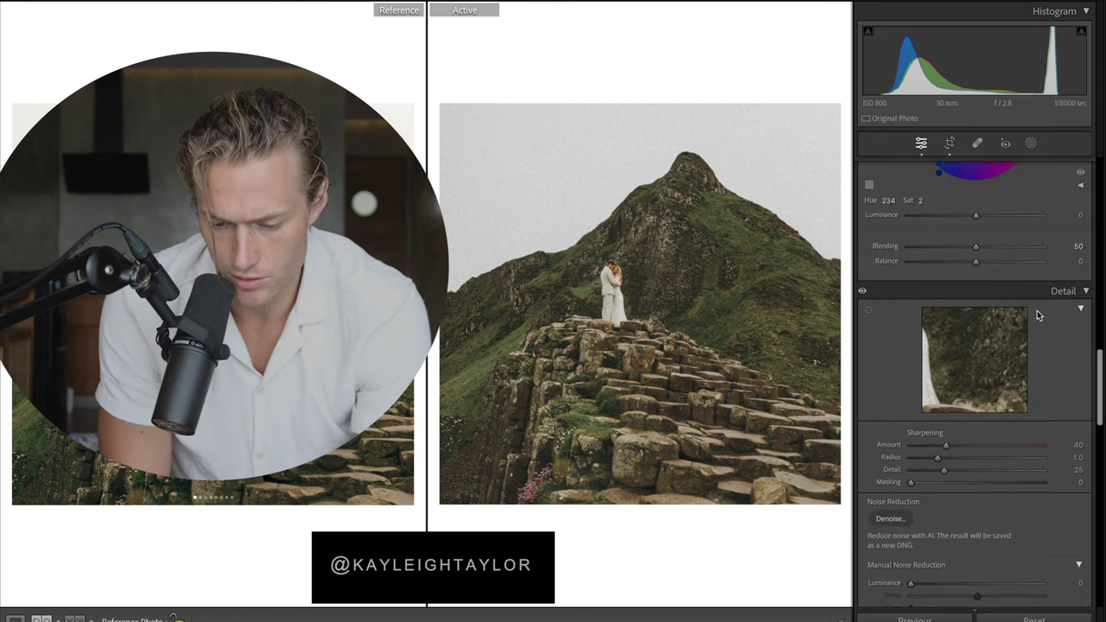
{"action": "scroll", "coordinate": [1039, 314], "scroll_direction": "down", "scroll_amount": 8}
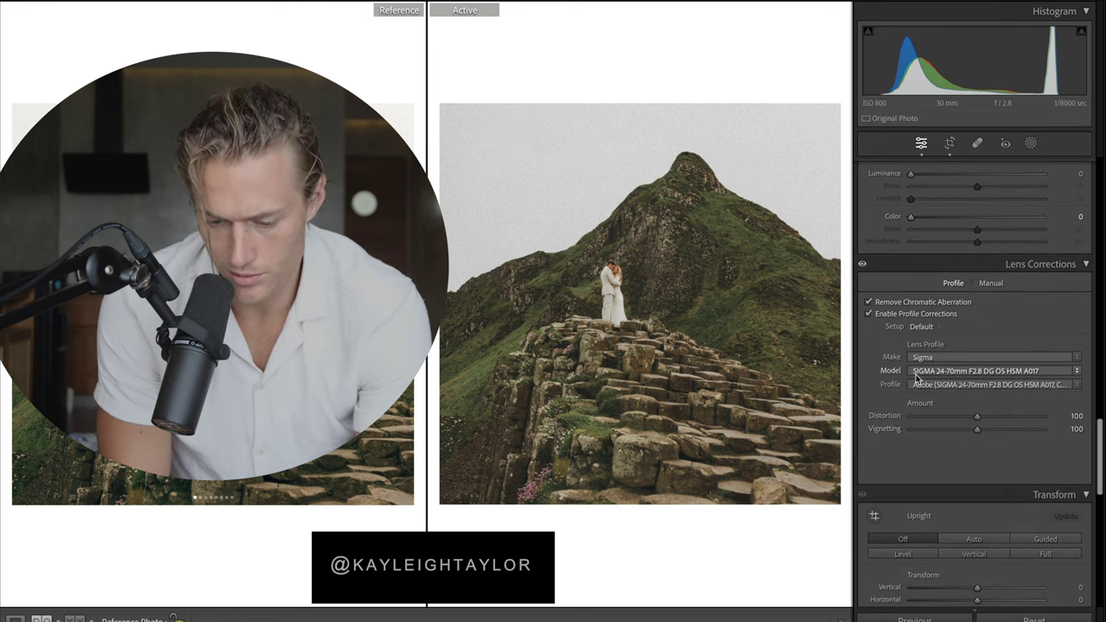
{"action": "left_click_drag", "start_coordinate": [1075, 411], "coordinate": [1063, 412]}
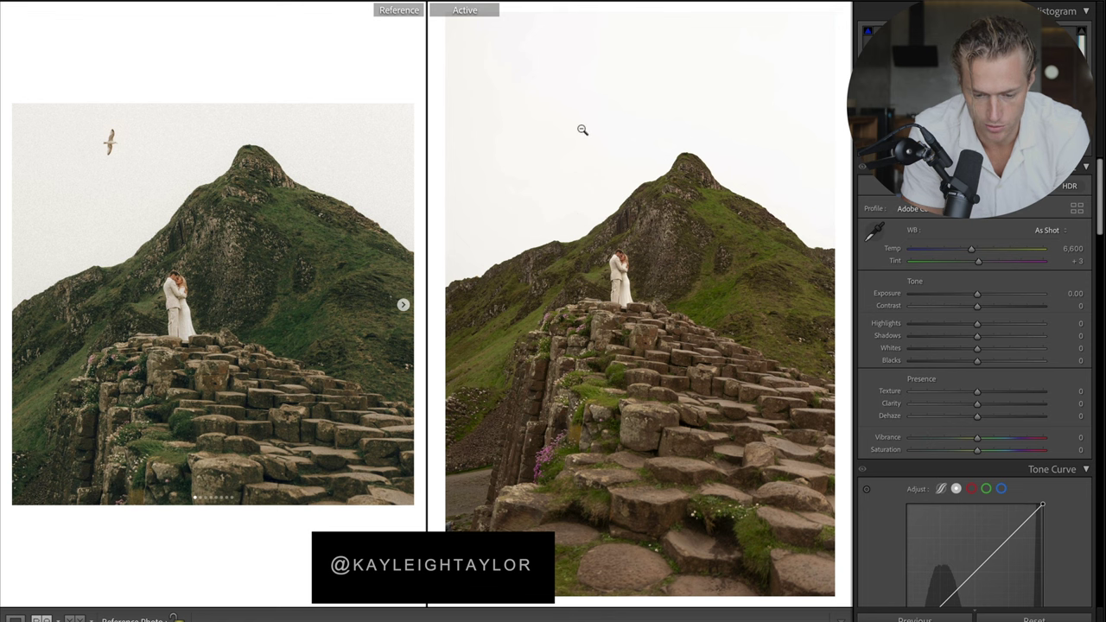
{"action": "left_click", "coordinate": [868, 231]}
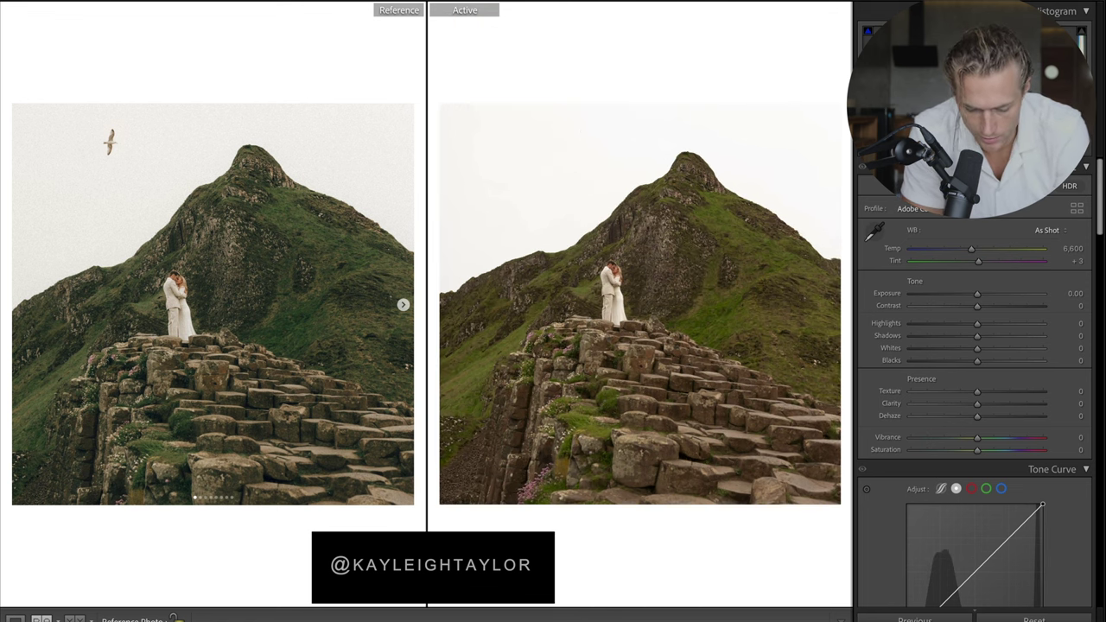
{"action": "mouse_move", "coordinate": [873, 618]}
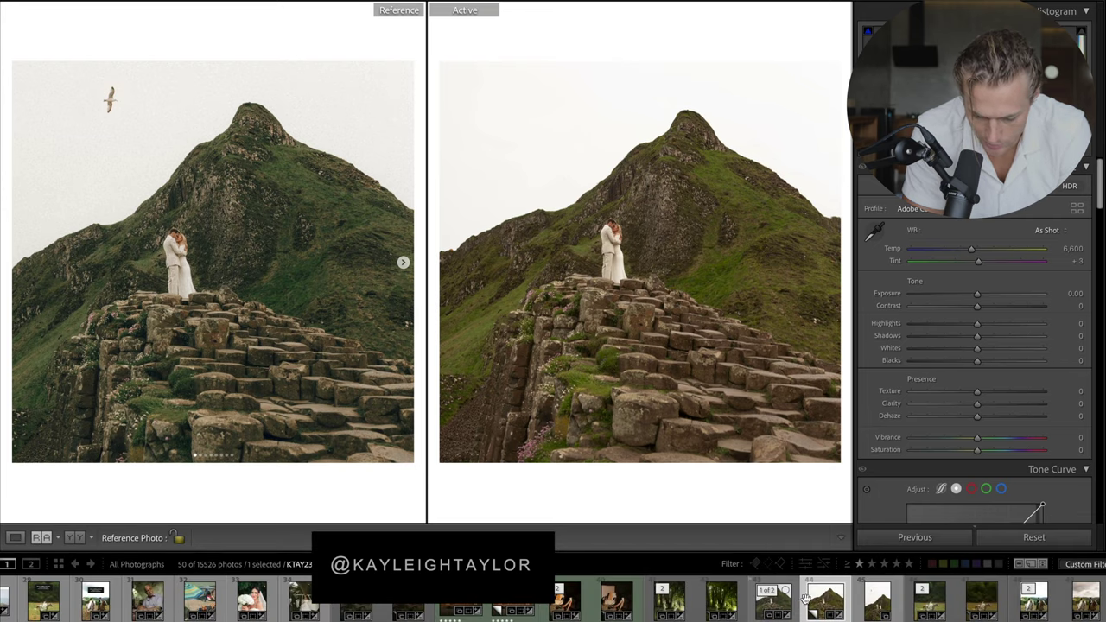
{"action": "left_click", "coordinate": [873, 610]}
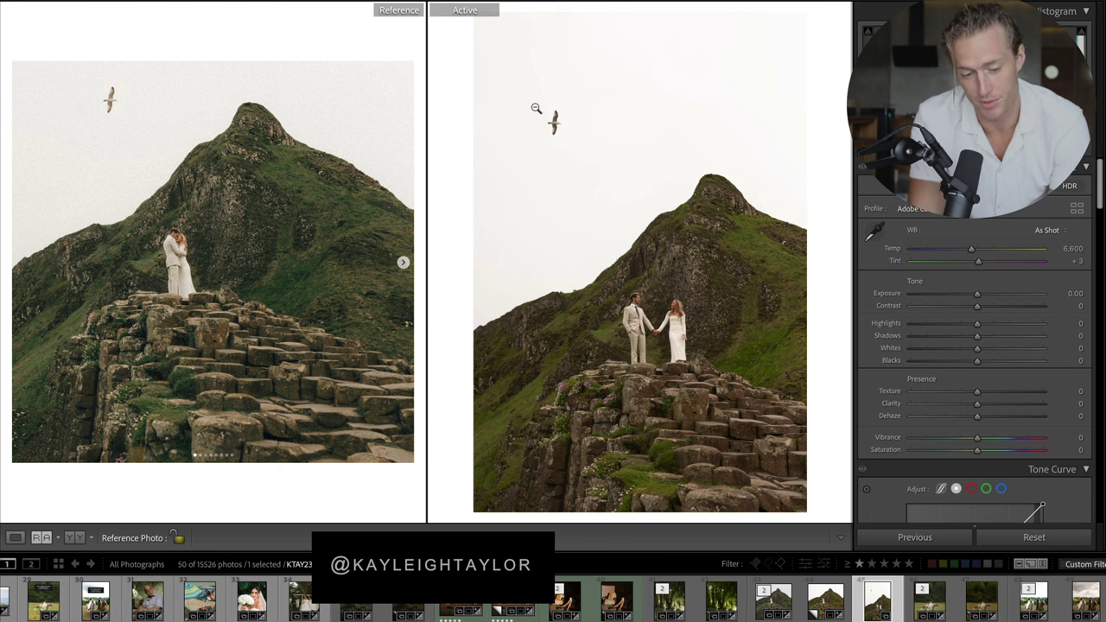
{"action": "key", "text": "Left"}
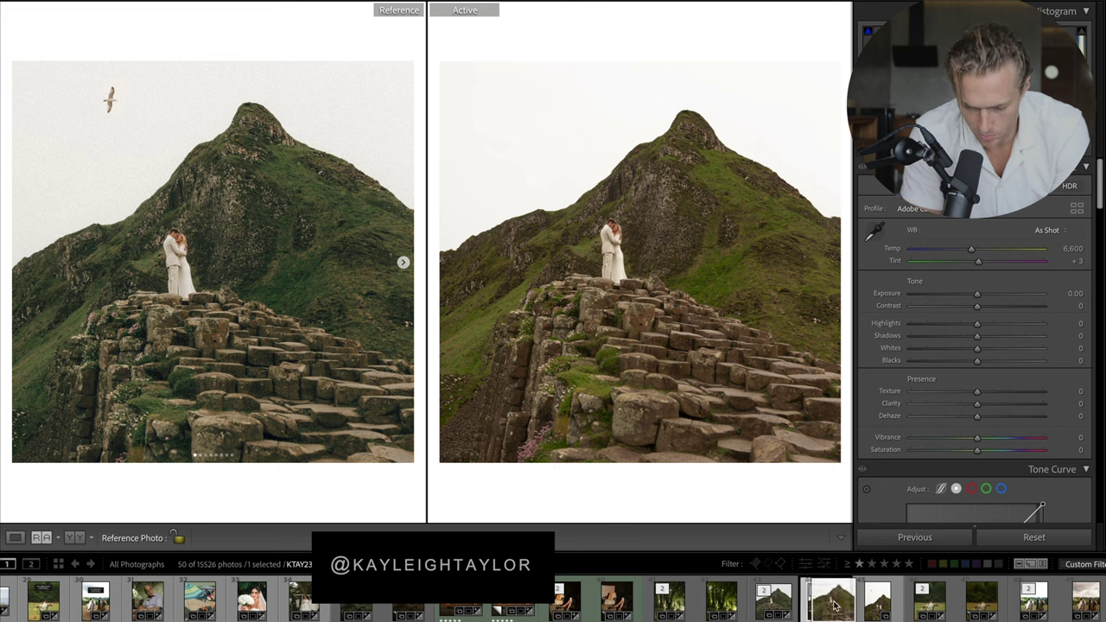
{"action": "left_click", "coordinate": [771, 602]}
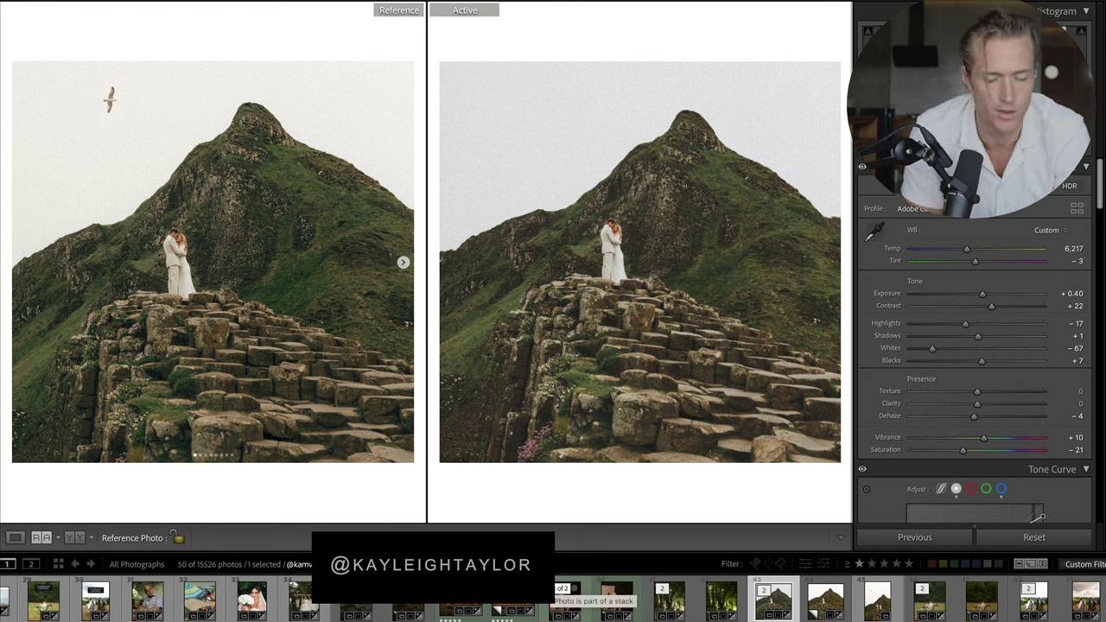
{"action": "key", "text": "Right"}
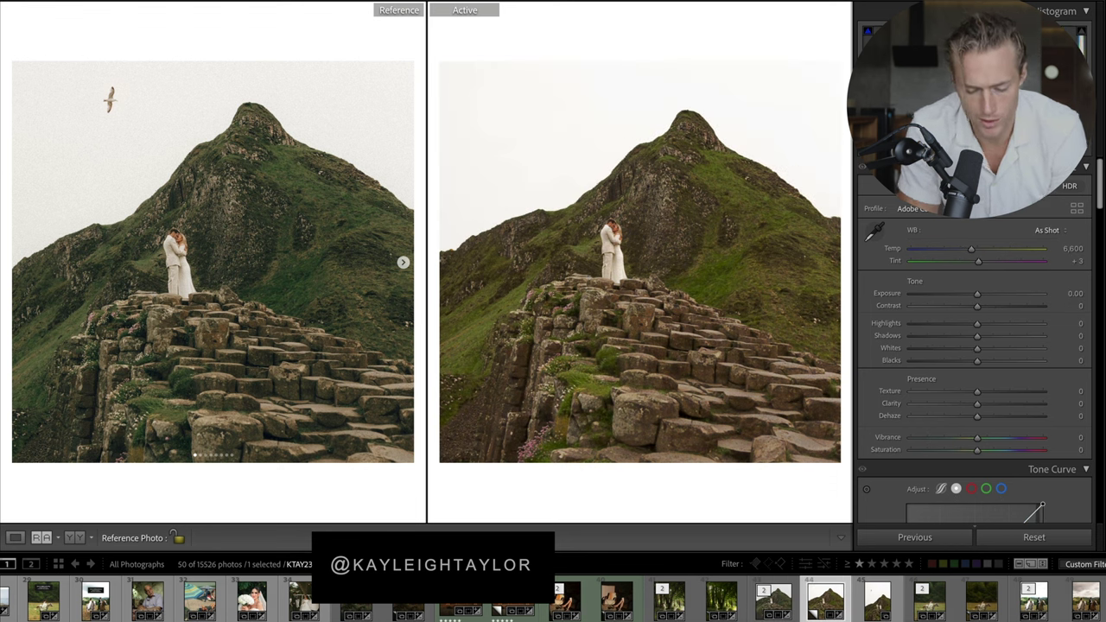
{"action": "key", "text": "F6"}
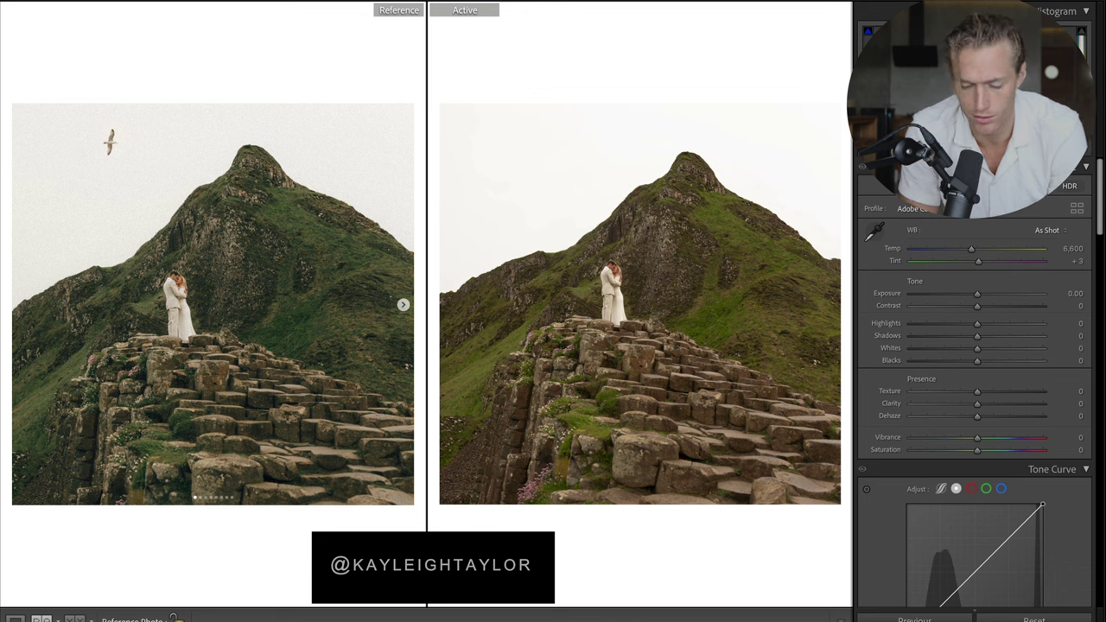
Lower Highlights to −51 and Whites to −54.
{"action": "left_click", "coordinate": [942, 320]}
{"action": "left_click", "coordinate": [942, 347]}
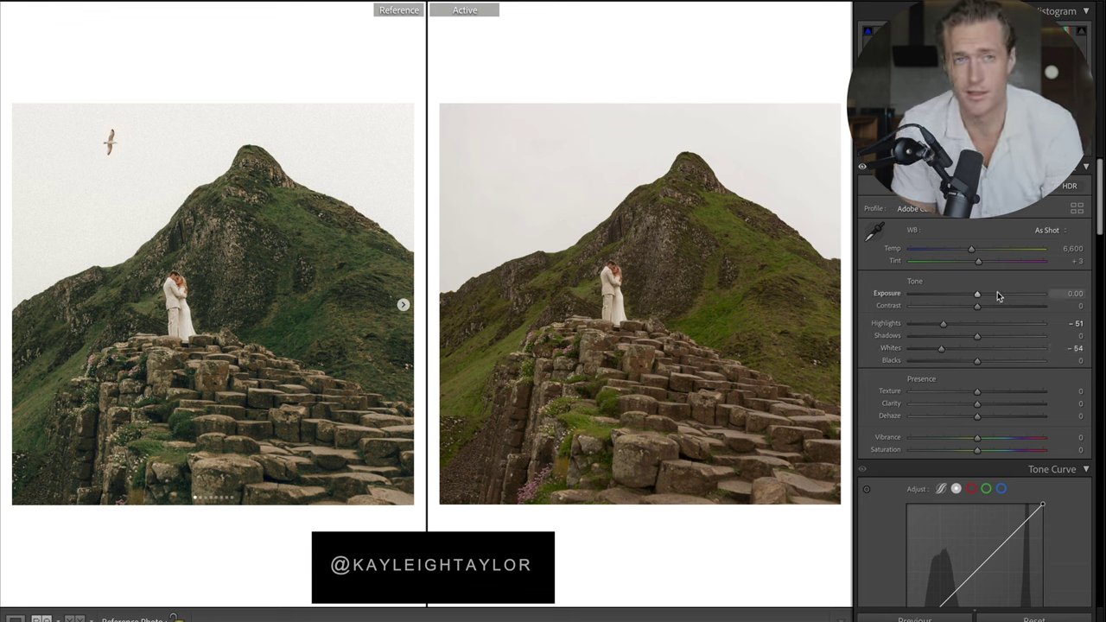
{"action": "scroll", "coordinate": [1001, 294], "scroll_direction": "down", "scroll_amount": 5}
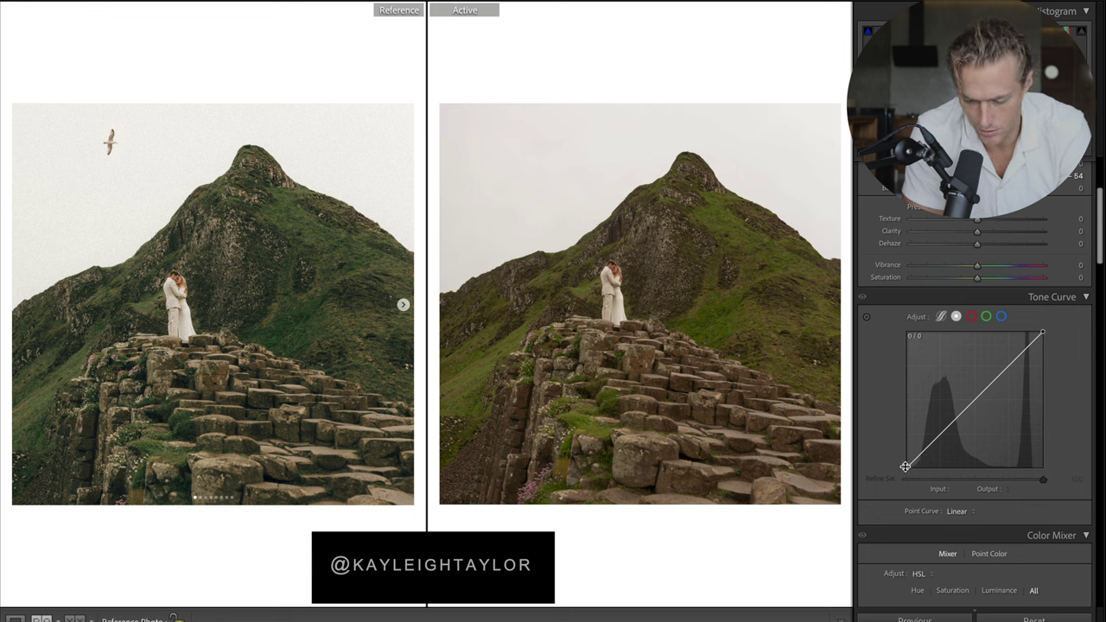
Build a faded S-curve with lifted blacks and white point 225, and set Saturation to −25.
{"action": "left_click_drag", "start_coordinate": [905, 467], "coordinate": [947, 441]}
{"action": "left_click_drag", "start_coordinate": [1043, 335], "coordinate": [986, 382]}
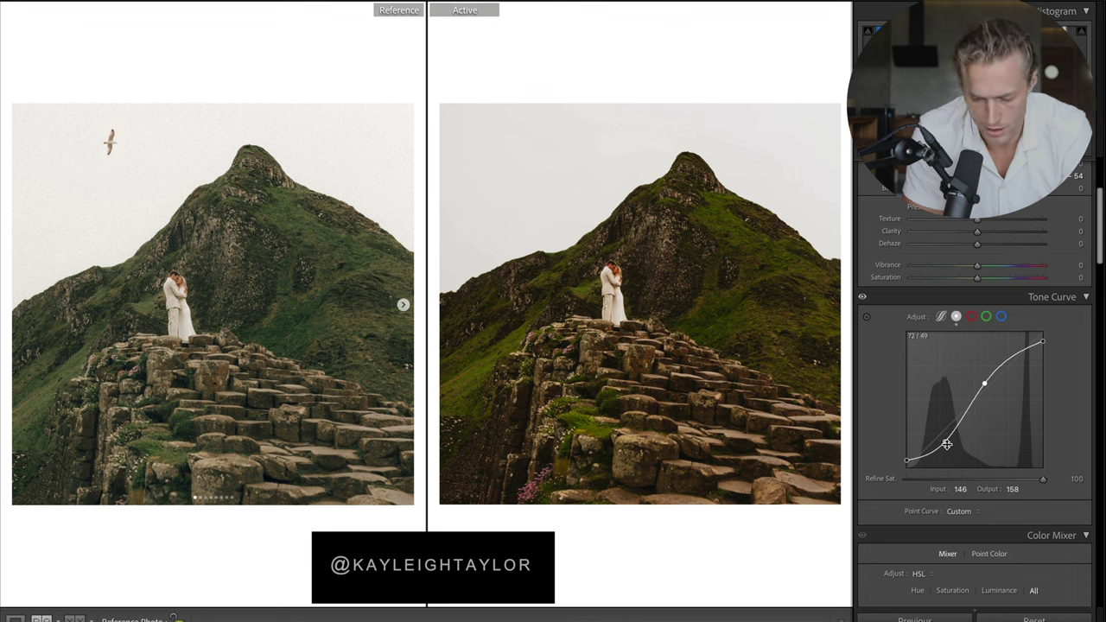
{"action": "left_click_drag", "start_coordinate": [946, 442], "coordinate": [942, 442]}
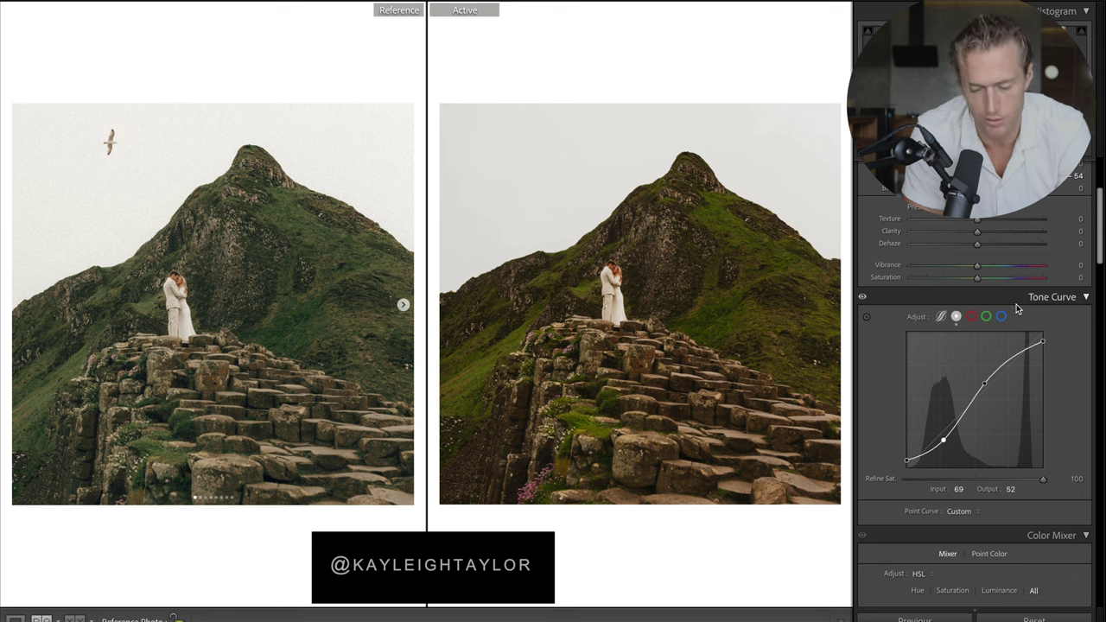
{"action": "left_click_drag", "start_coordinate": [1043, 338], "coordinate": [1044, 346]}
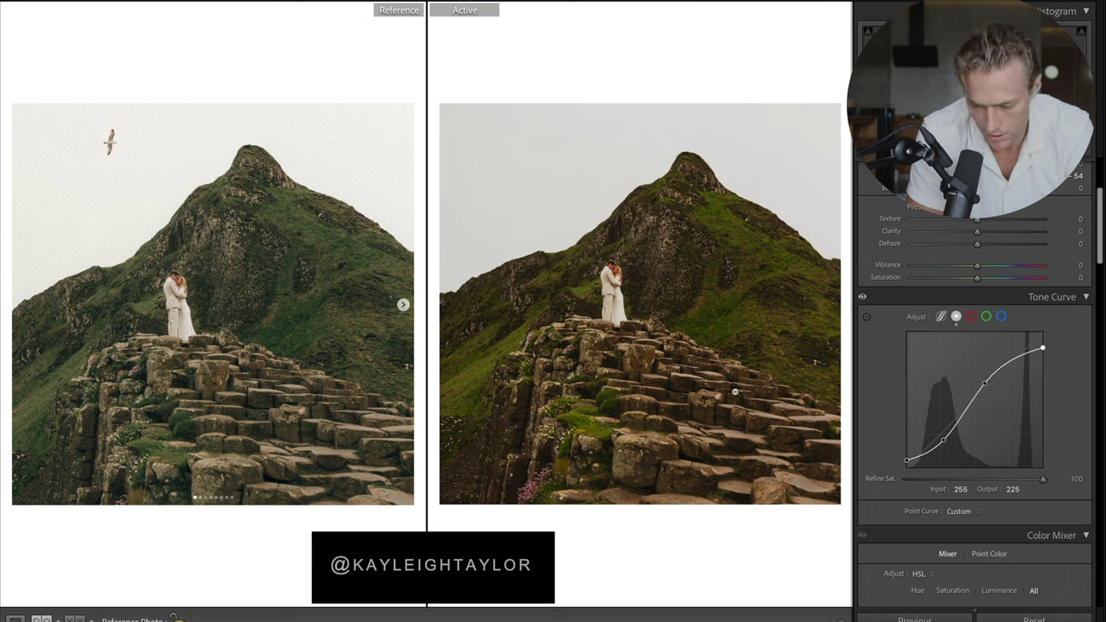
{"action": "left_click_drag", "start_coordinate": [978, 278], "coordinate": [960, 279]}
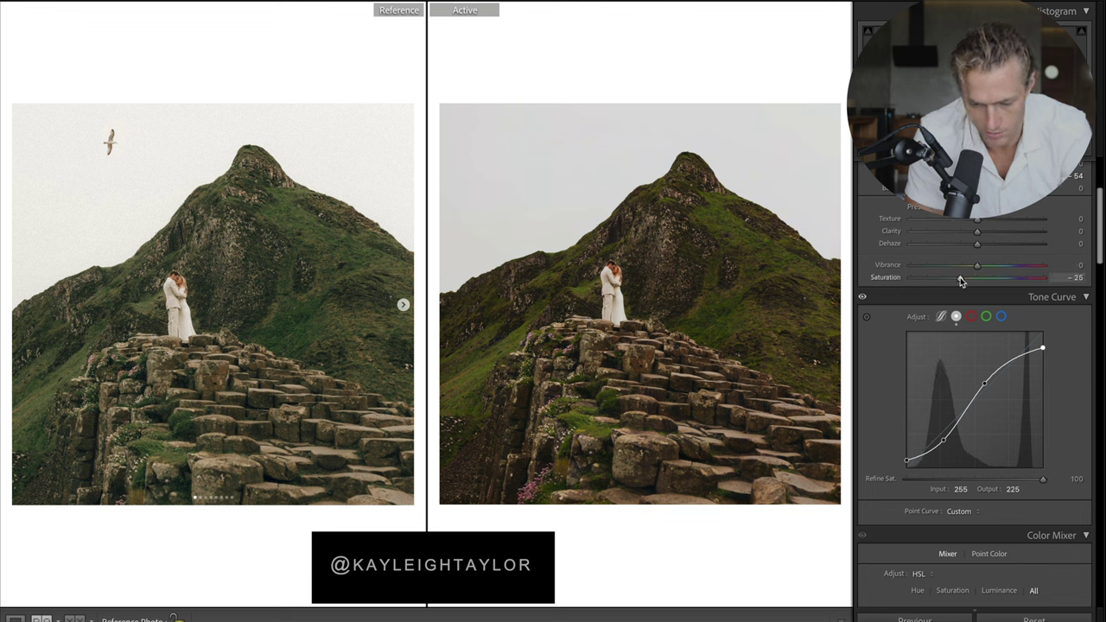
Cool Temp to about 6,331 and raise Exposure to +0.35.
{"action": "scroll", "coordinate": [959, 247], "scroll_direction": "up", "scroll_amount": 3}
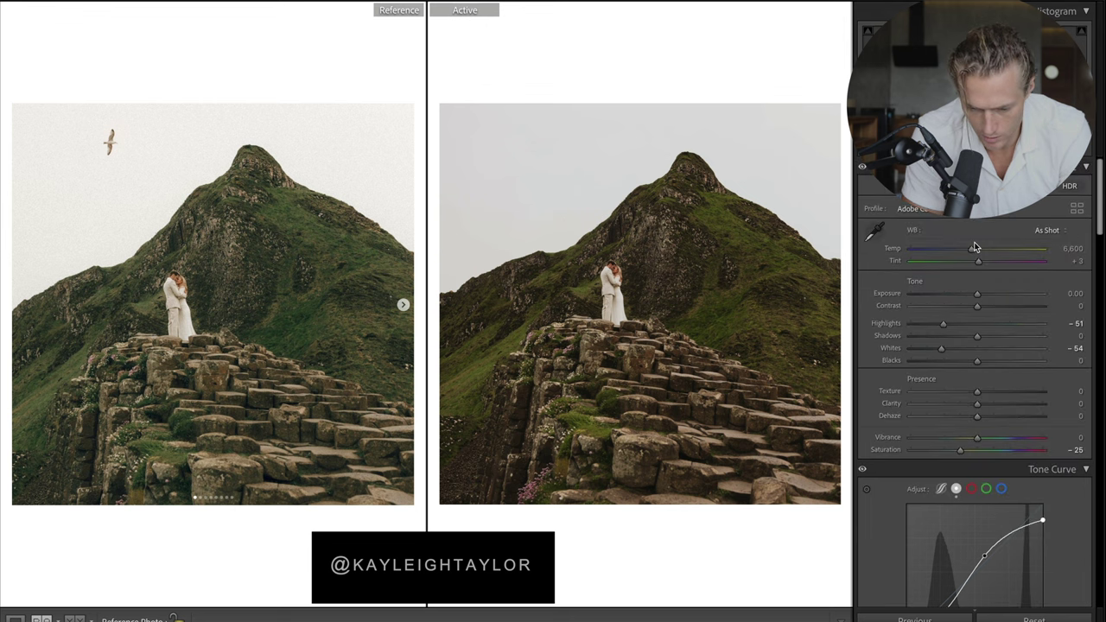
{"action": "left_click_drag", "start_coordinate": [968, 254], "coordinate": [966, 254]}
{"action": "scroll", "coordinate": [1028, 343], "scroll_direction": "down", "scroll_amount": 10}
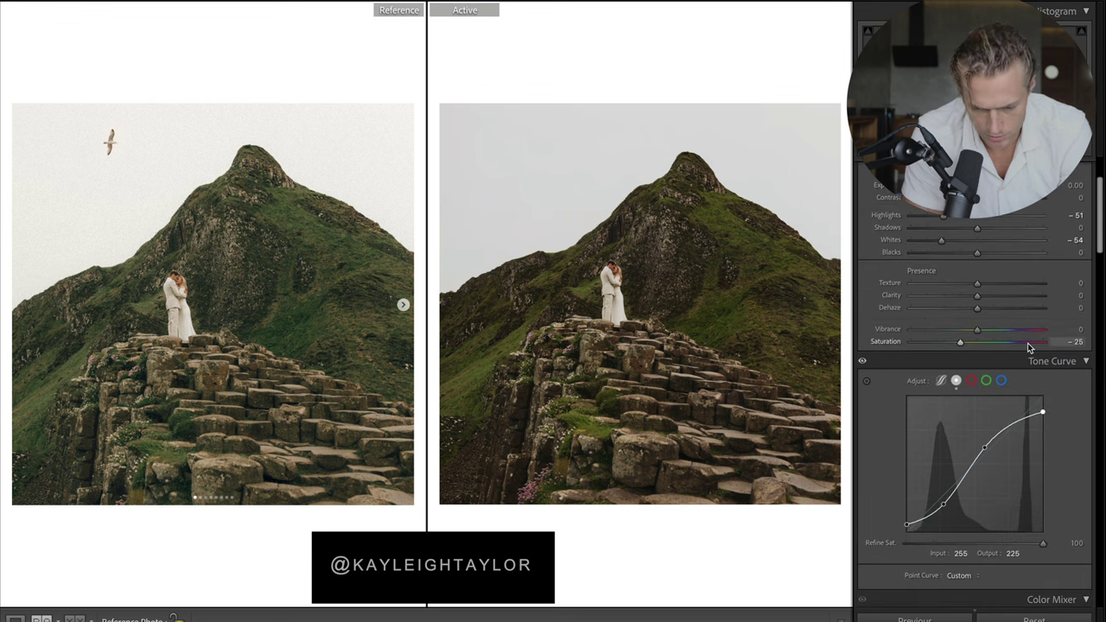
{"action": "scroll", "coordinate": [1029, 345], "scroll_direction": "down", "scroll_amount": 5}
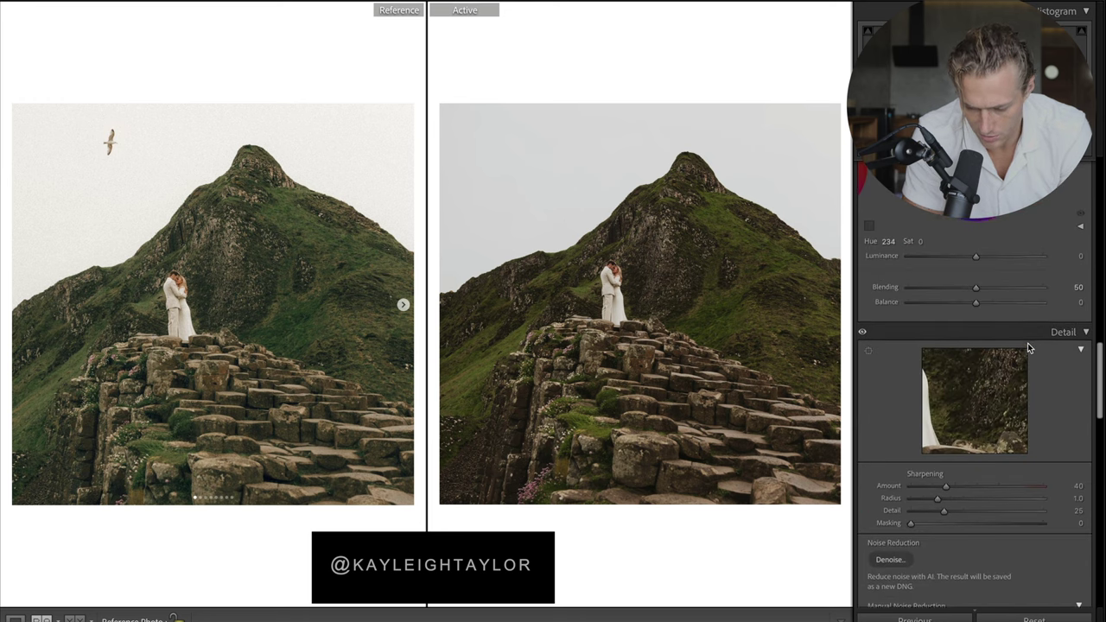
{"action": "scroll", "coordinate": [1029, 345], "scroll_direction": "up", "scroll_amount": 10}
{"action": "scroll", "coordinate": [1021, 240], "scroll_direction": "up", "scroll_amount": 2}
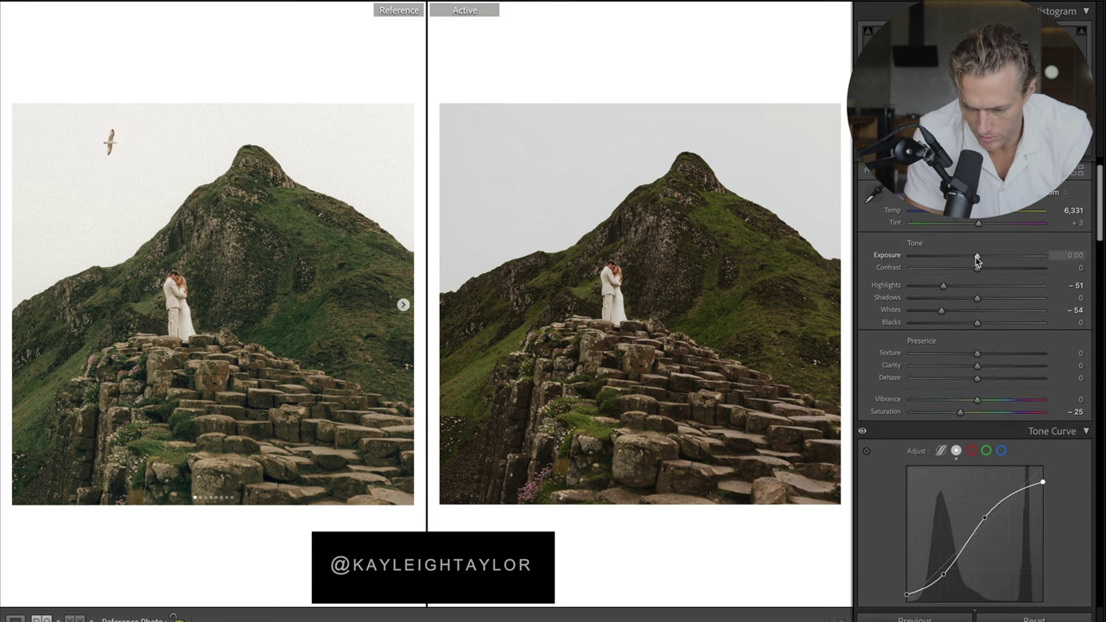
{"action": "left_click_drag", "start_coordinate": [976, 261], "coordinate": [982, 262]}
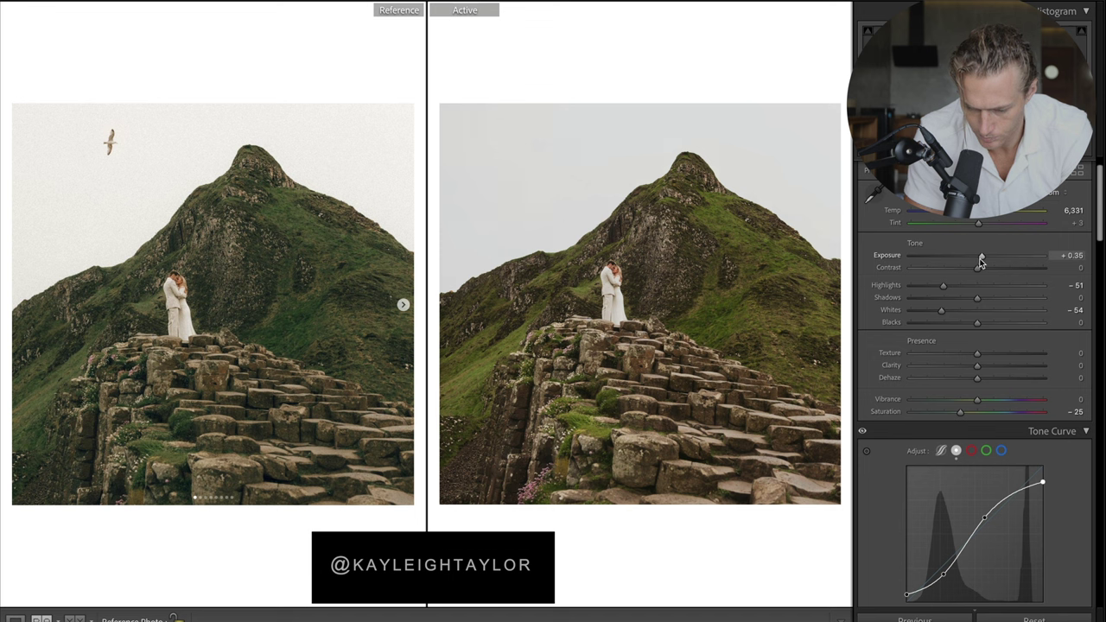
{"action": "scroll", "coordinate": [1021, 339], "scroll_direction": "down", "scroll_amount": 10}
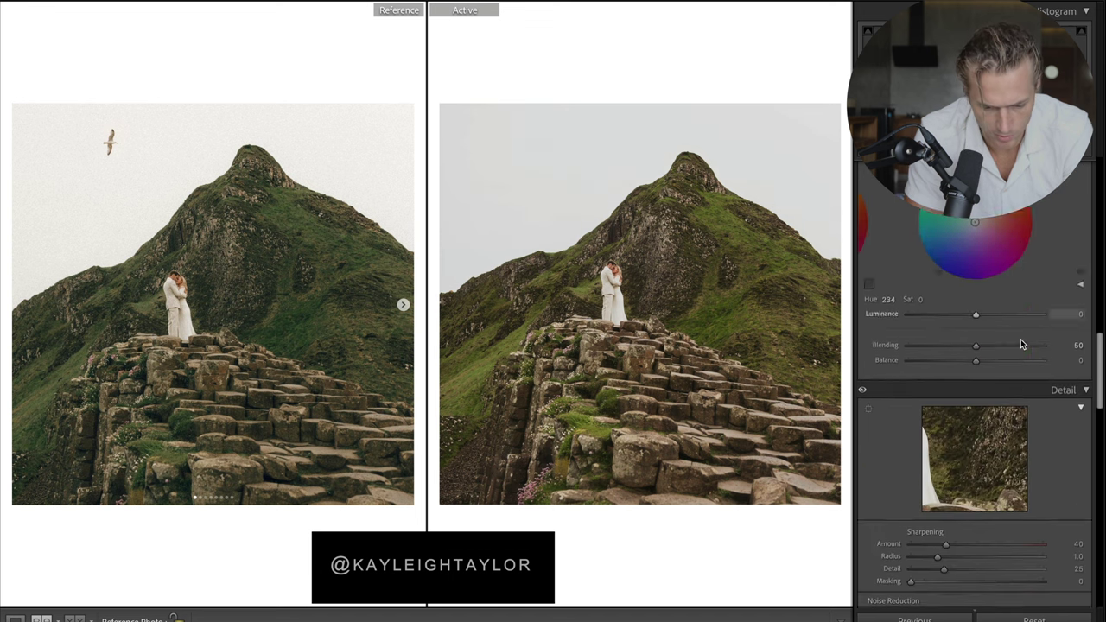
{"action": "scroll", "coordinate": [1020, 339], "scroll_direction": "up", "scroll_amount": 4}
Grade the shadows a faint yellow at Hue 64, Saturation 7.
{"action": "left_click", "coordinate": [972, 290]}
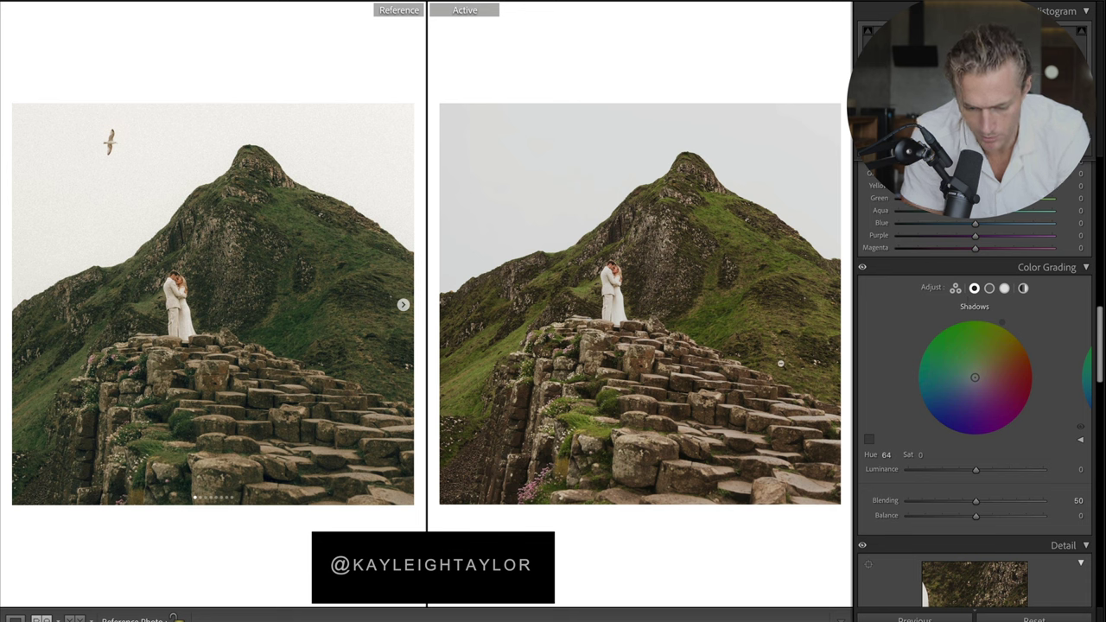
{"action": "left_click", "coordinate": [920, 454]}
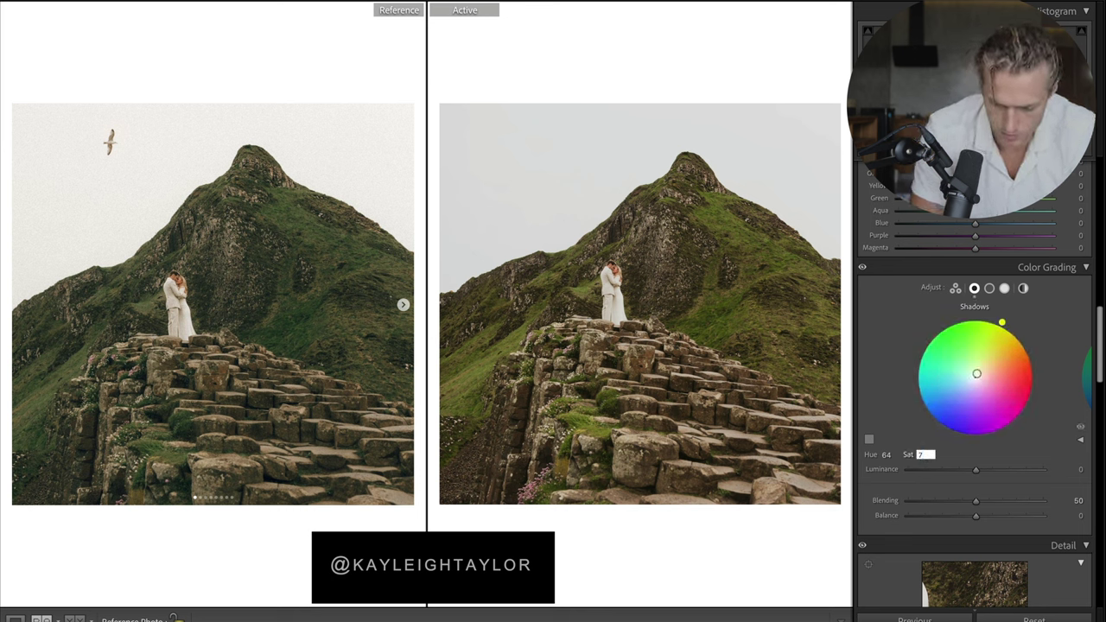
{"action": "key", "text": "Return"}
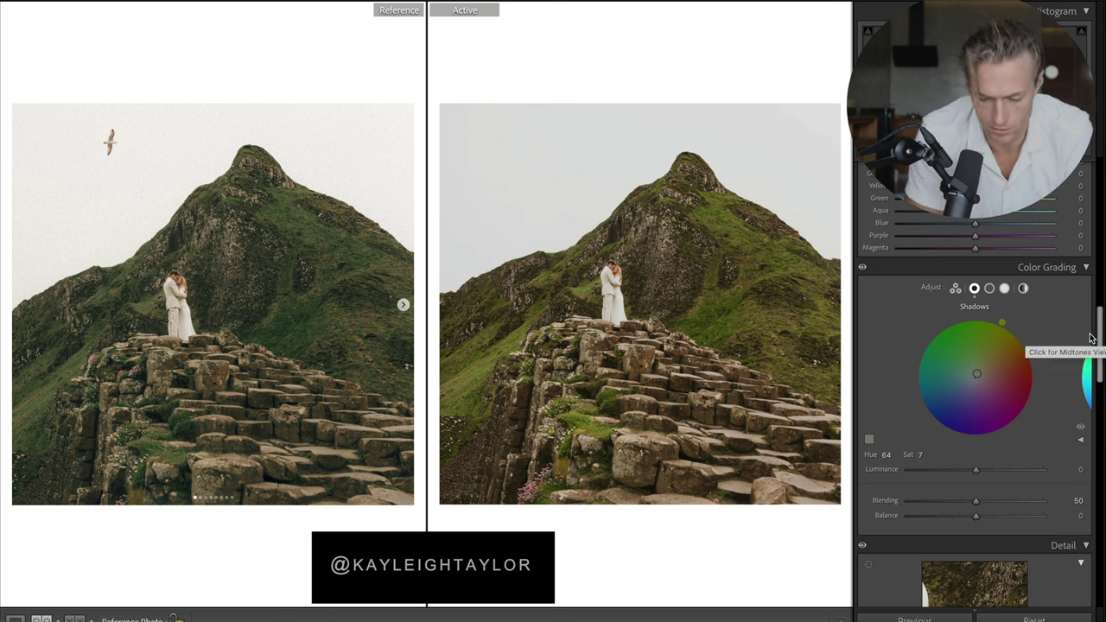
Tint the highlights at Saturation 2 and Hue 234.
{"action": "left_click", "coordinate": [1006, 289]}
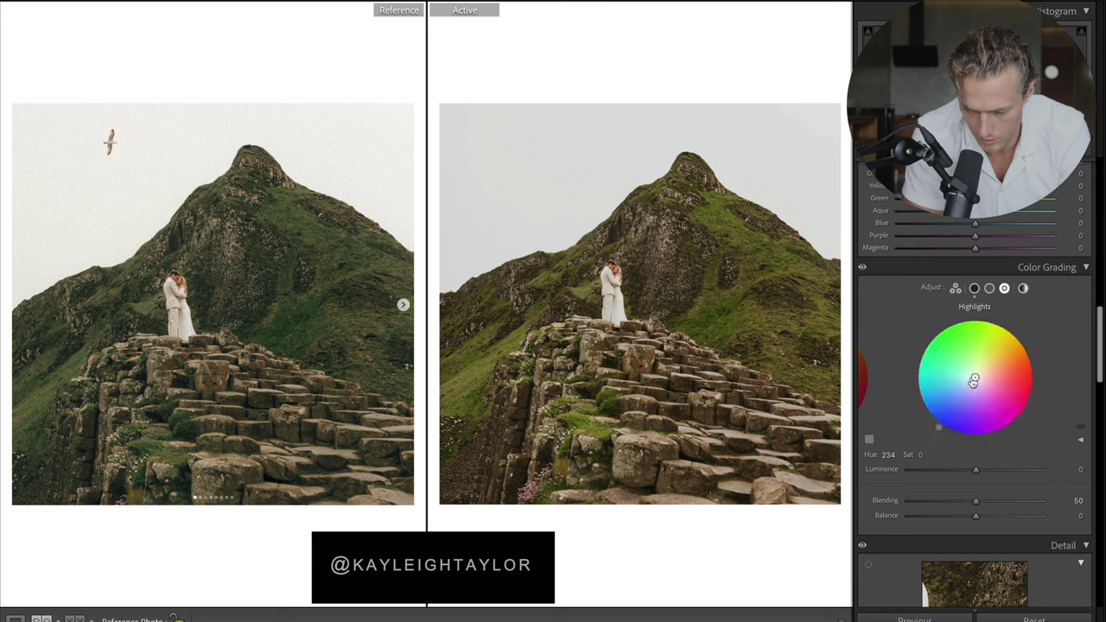
{"action": "left_click_drag", "start_coordinate": [975, 377], "coordinate": [973, 378]}
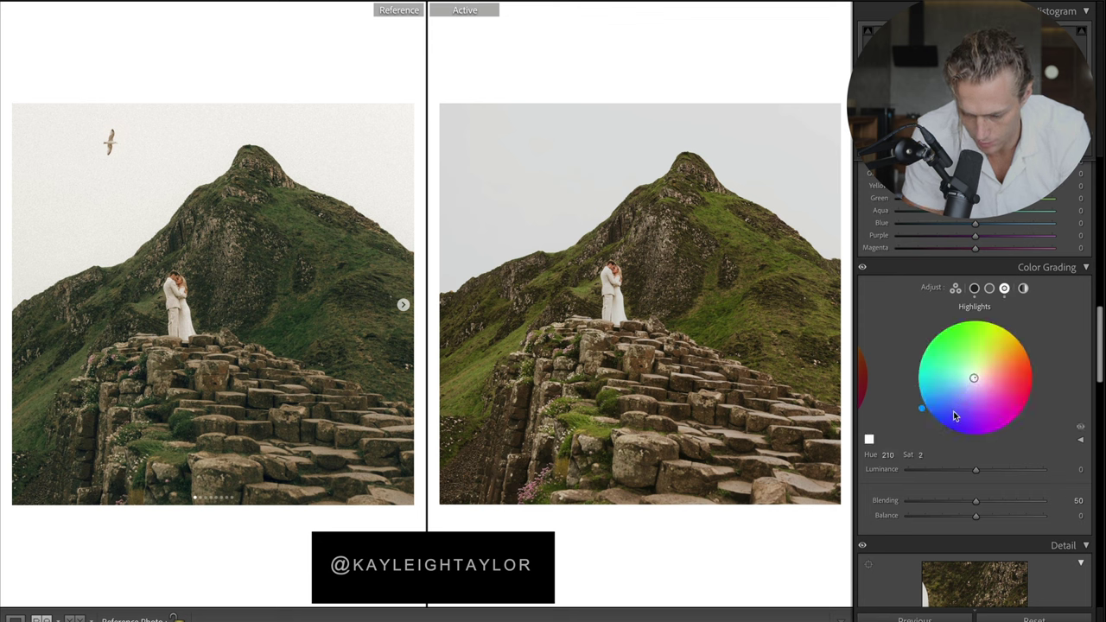
{"action": "left_click", "coordinate": [888, 455]}
{"action": "type", "text": "234"}
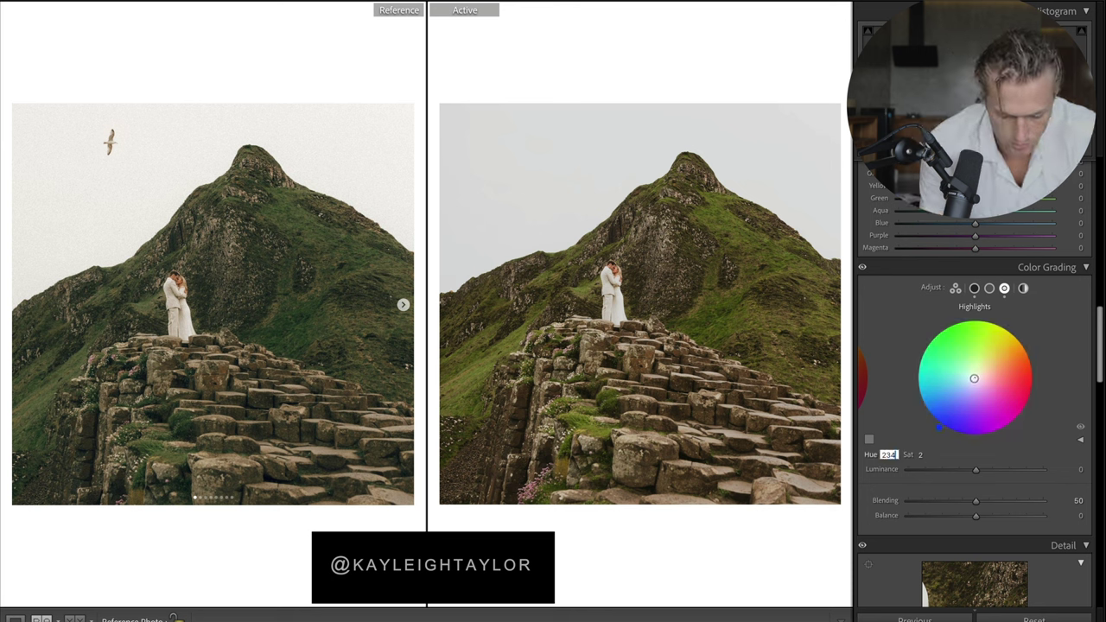
{"action": "key", "text": "Return"}
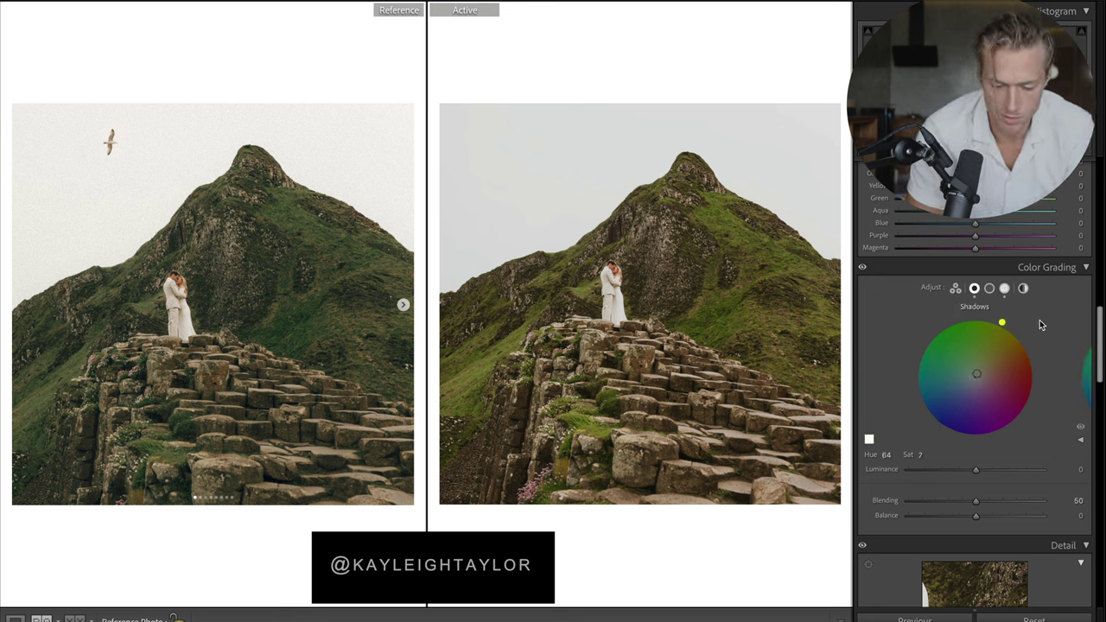
Check the Shadows and Midtones grades, then return to Highlights.
{"action": "left_click", "coordinate": [989, 290]}
{"action": "left_click", "coordinate": [990, 291]}
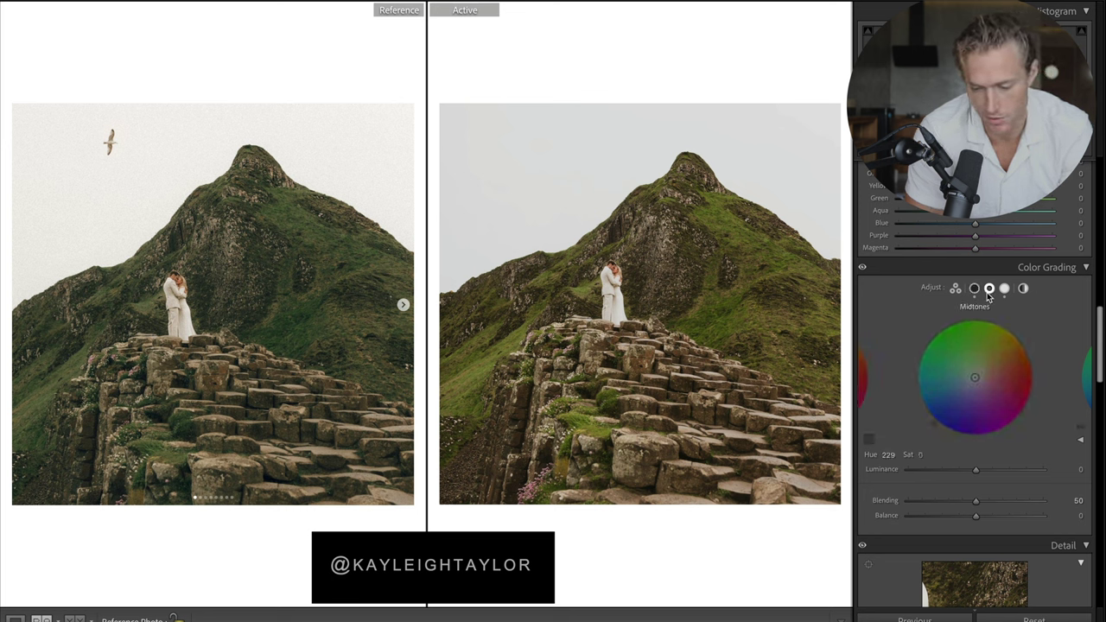
{"action": "left_click", "coordinate": [1005, 290]}
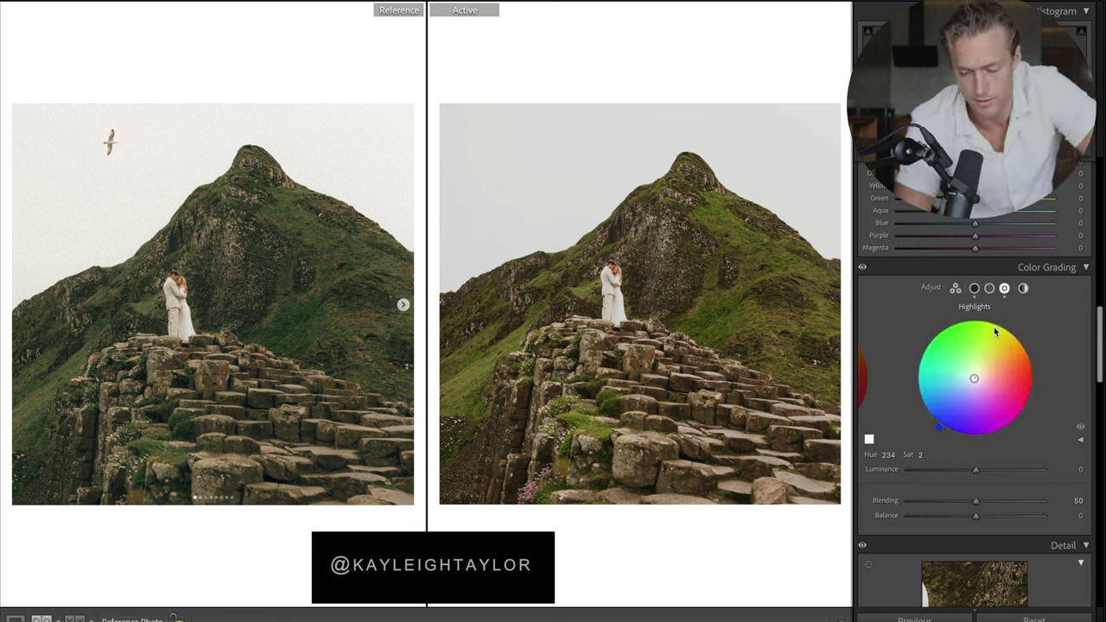
Set Highlights −17, Contrast +22, Shadows +1, Blacks +7 and Tint −3.
{"action": "scroll", "coordinate": [1049, 336], "scroll_direction": "up", "scroll_amount": 5}
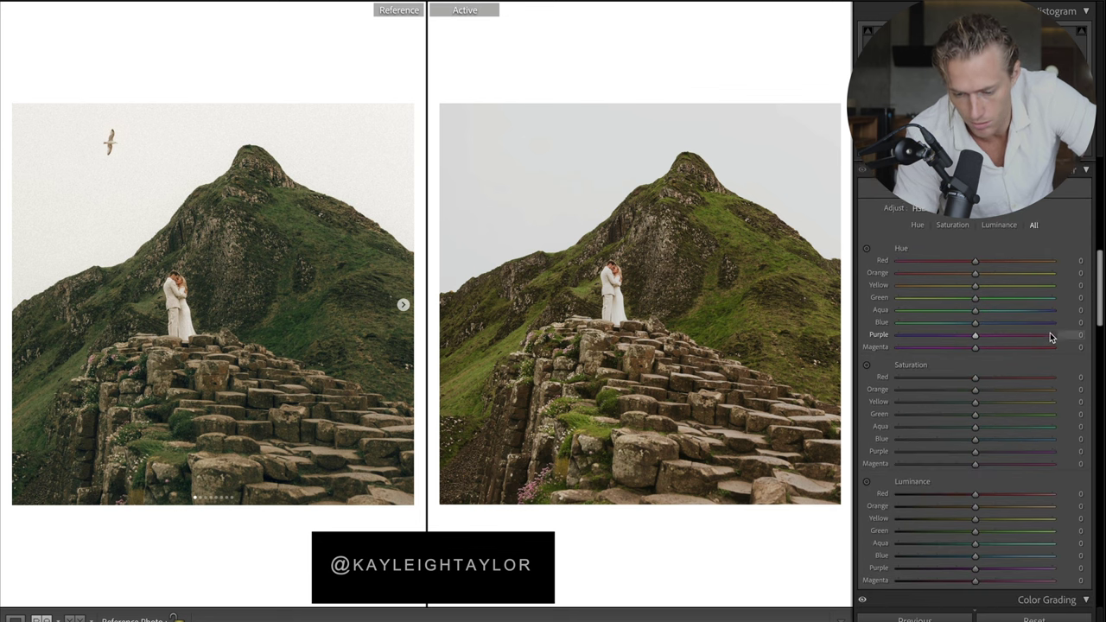
{"action": "scroll", "coordinate": [1051, 337], "scroll_direction": "up", "scroll_amount": 1}
{"action": "scroll", "coordinate": [1030, 387], "scroll_direction": "up", "scroll_amount": 5}
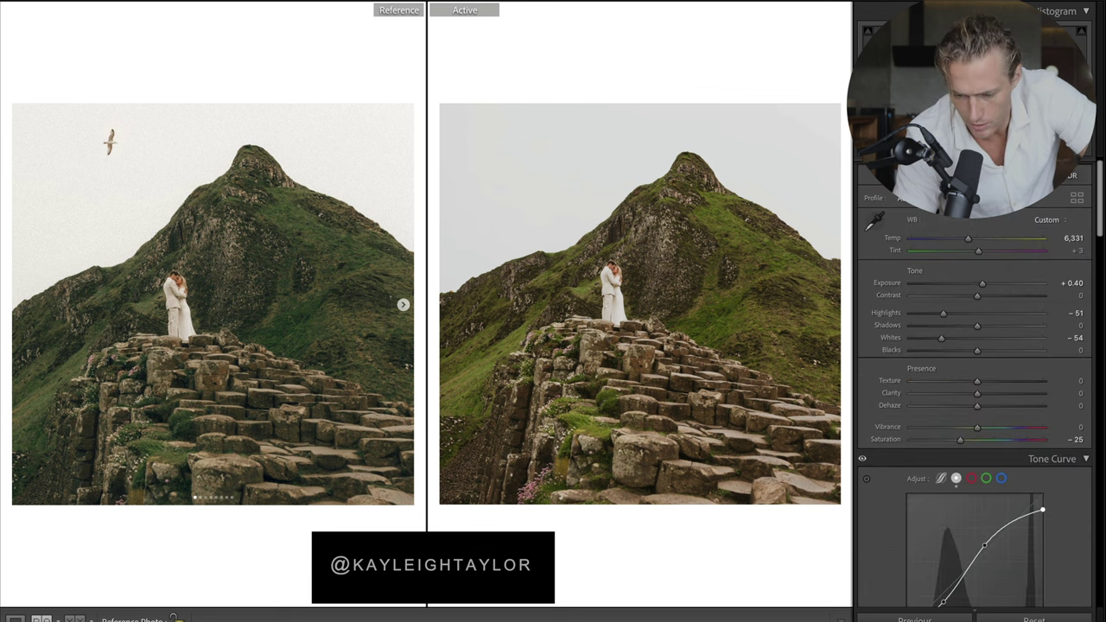
{"action": "scroll", "coordinate": [1016, 320], "scroll_direction": "up", "scroll_amount": 1}
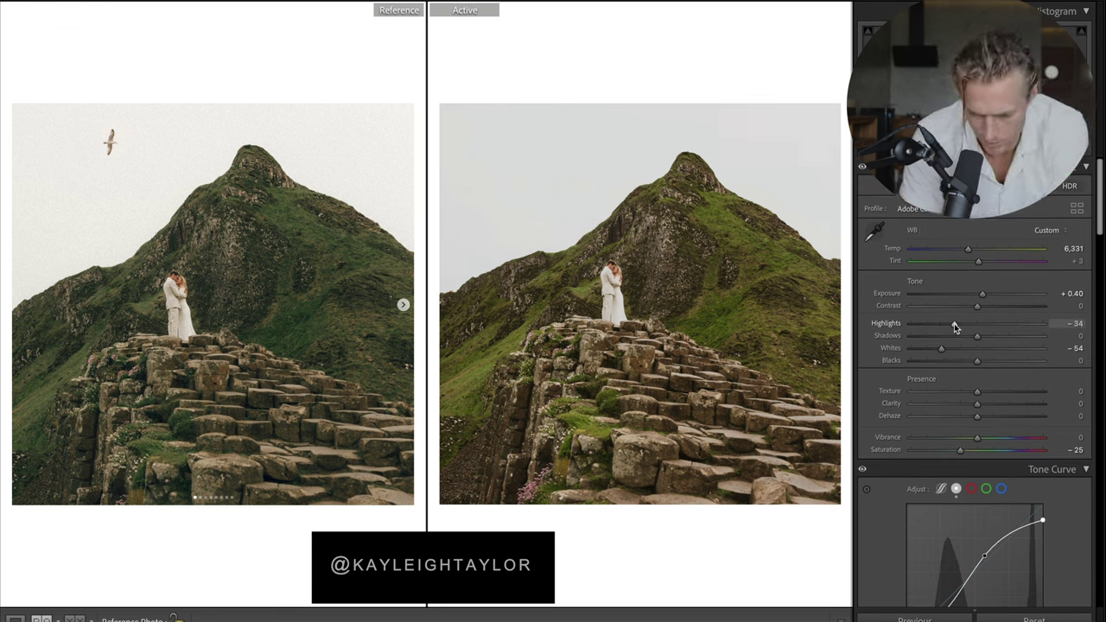
{"action": "left_click_drag", "start_coordinate": [954, 324], "coordinate": [981, 361]}
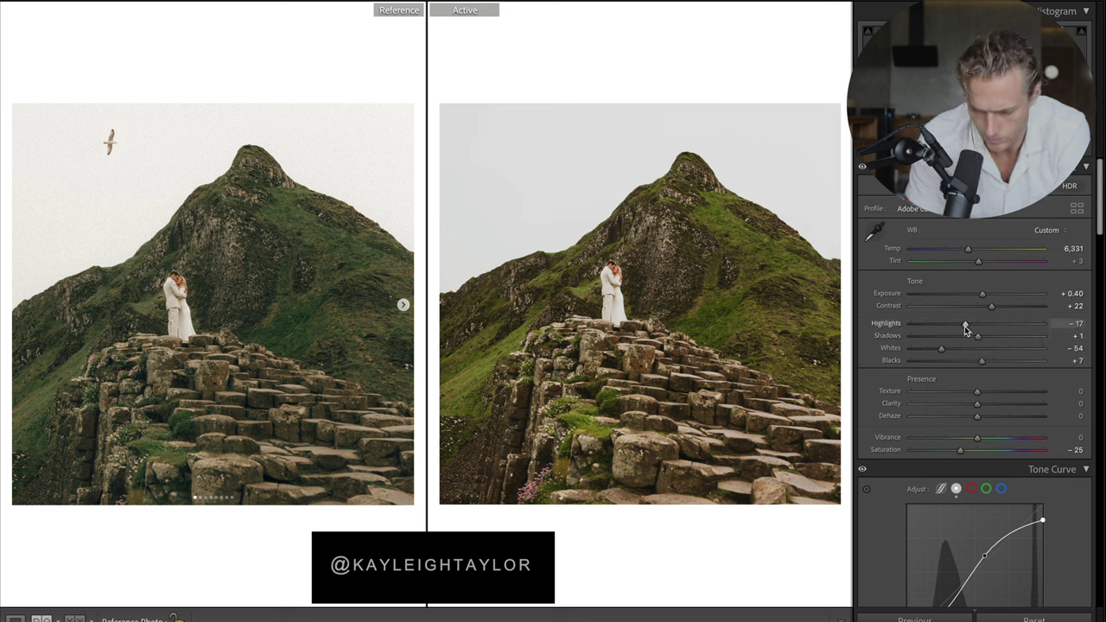
{"action": "left_click_drag", "start_coordinate": [978, 261], "coordinate": [975, 263]}
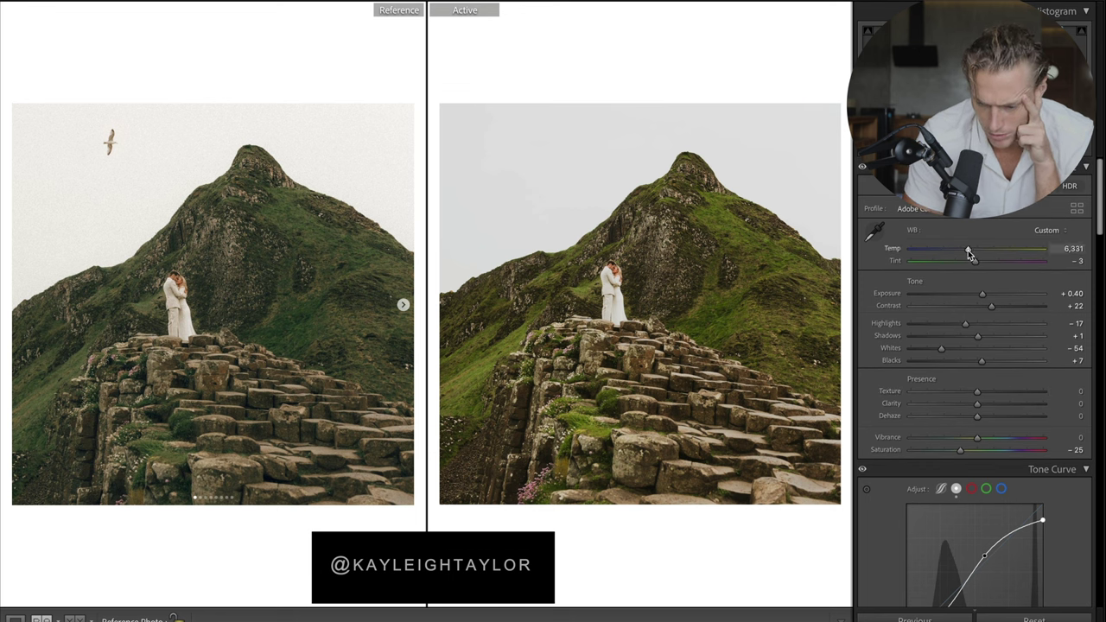
{"action": "scroll", "coordinate": [1015, 345], "scroll_direction": "down", "scroll_amount": 5}
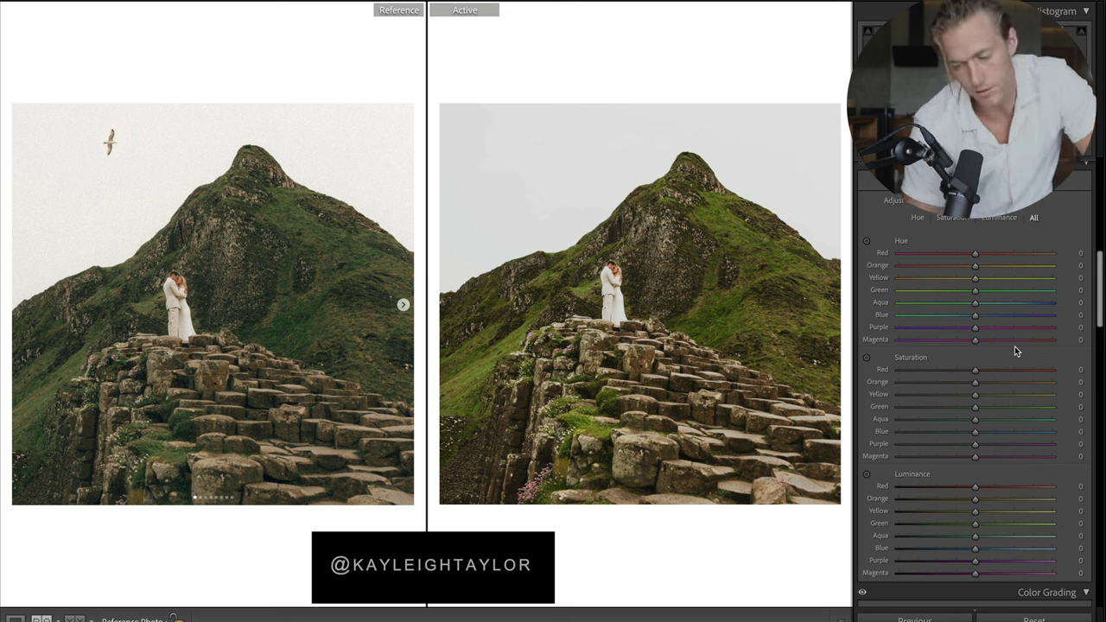
Desaturate greens −60, blues −50 and aqua −39, and brighten and shift yellows +8.
{"action": "left_click_drag", "start_coordinate": [975, 406], "coordinate": [987, 363]}
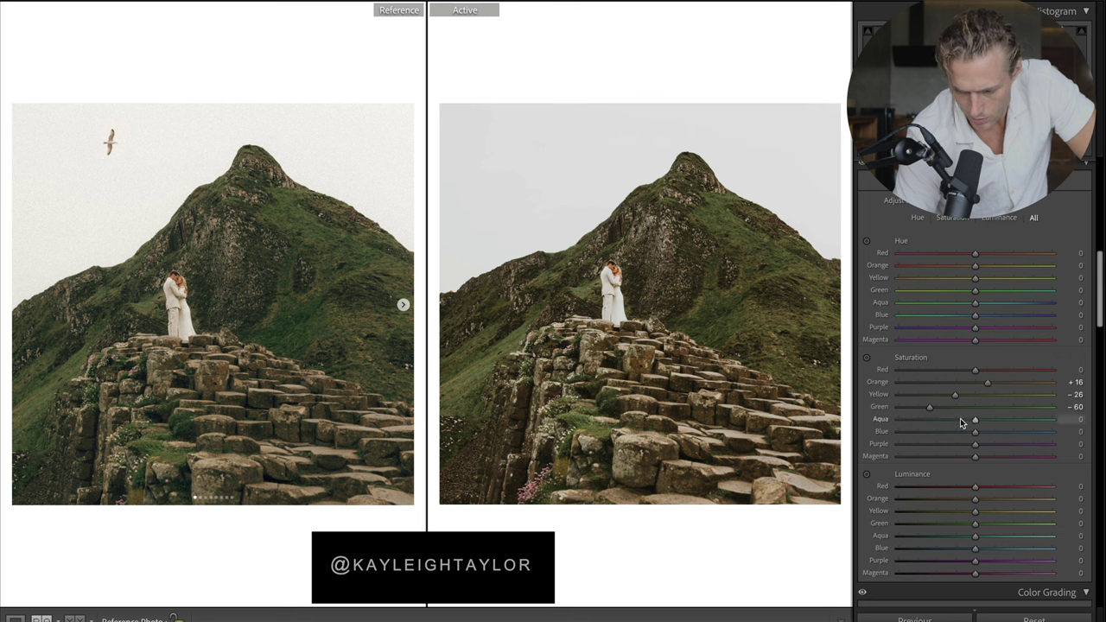
{"action": "left_click_drag", "start_coordinate": [954, 438], "coordinate": [938, 464]}
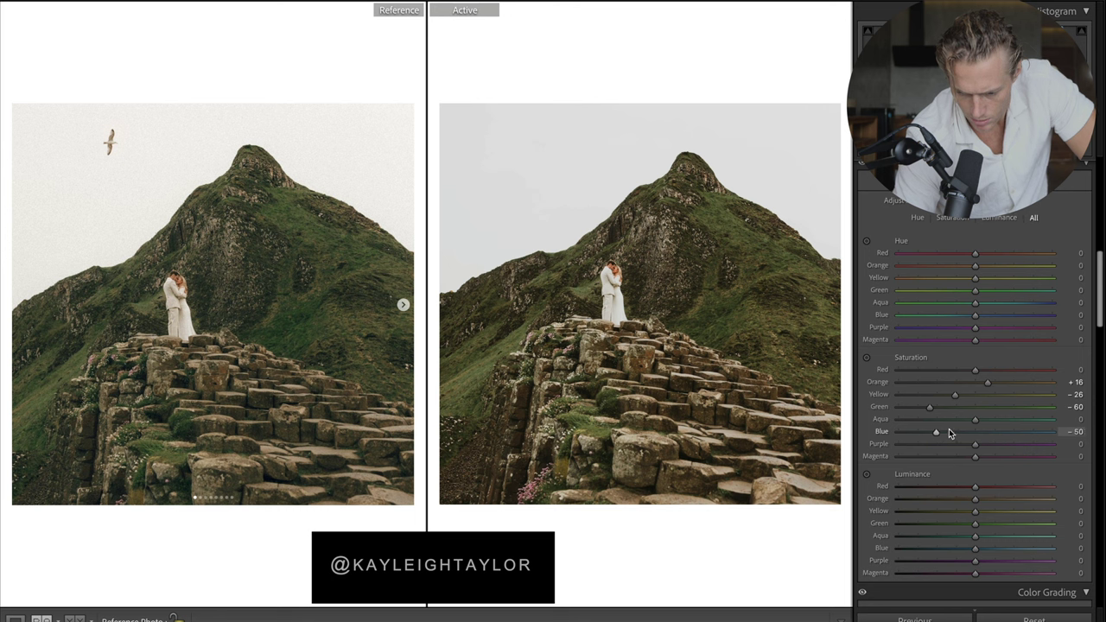
{"action": "left_click_drag", "start_coordinate": [975, 419], "coordinate": [945, 420]}
{"action": "mouse_move", "coordinate": [972, 519]}
{"action": "left_mouse_down"}
{"action": "mouse_move", "coordinate": [1020, 513]}
{"action": "mouse_move", "coordinate": [977, 522]}
{"action": "left_mouse_up"}
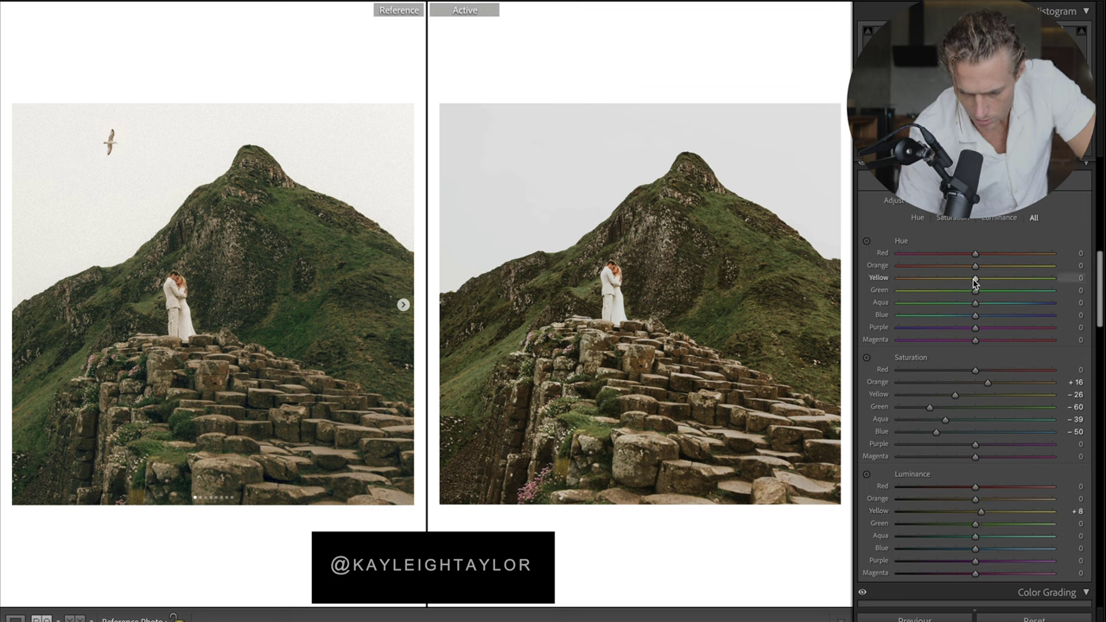
{"action": "left_click_drag", "start_coordinate": [974, 282], "coordinate": [986, 305]}
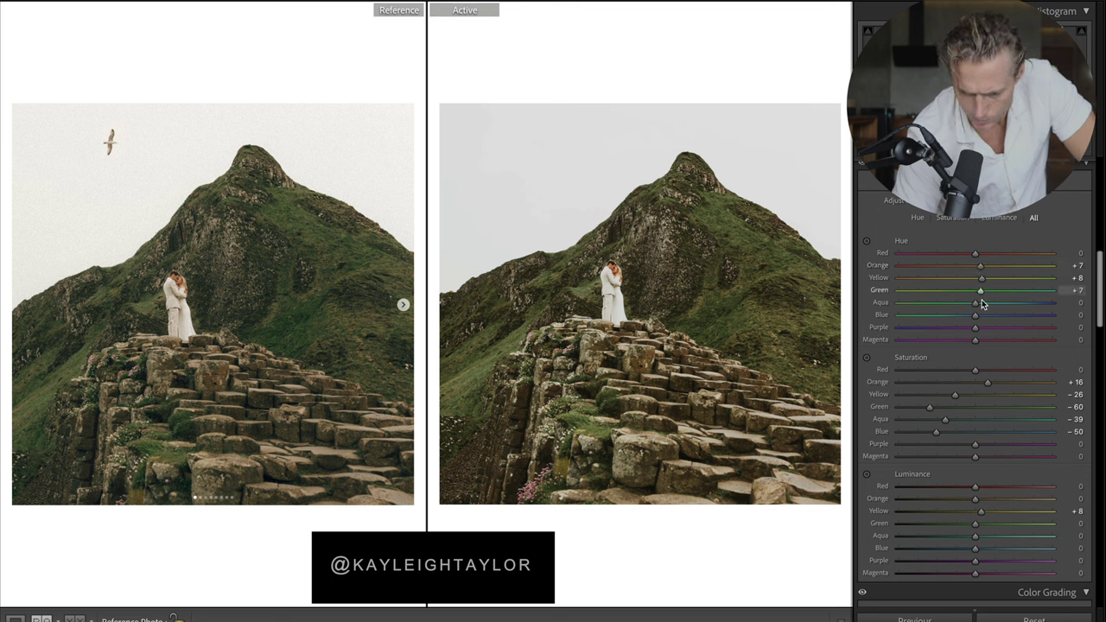
Add film grain at Amount 35 with Size 70 and Roughness around 62.
{"action": "scroll", "coordinate": [959, 346], "scroll_direction": "down", "scroll_amount": 10}
{"action": "left_click_drag", "start_coordinate": [940, 369], "coordinate": [956, 374]}
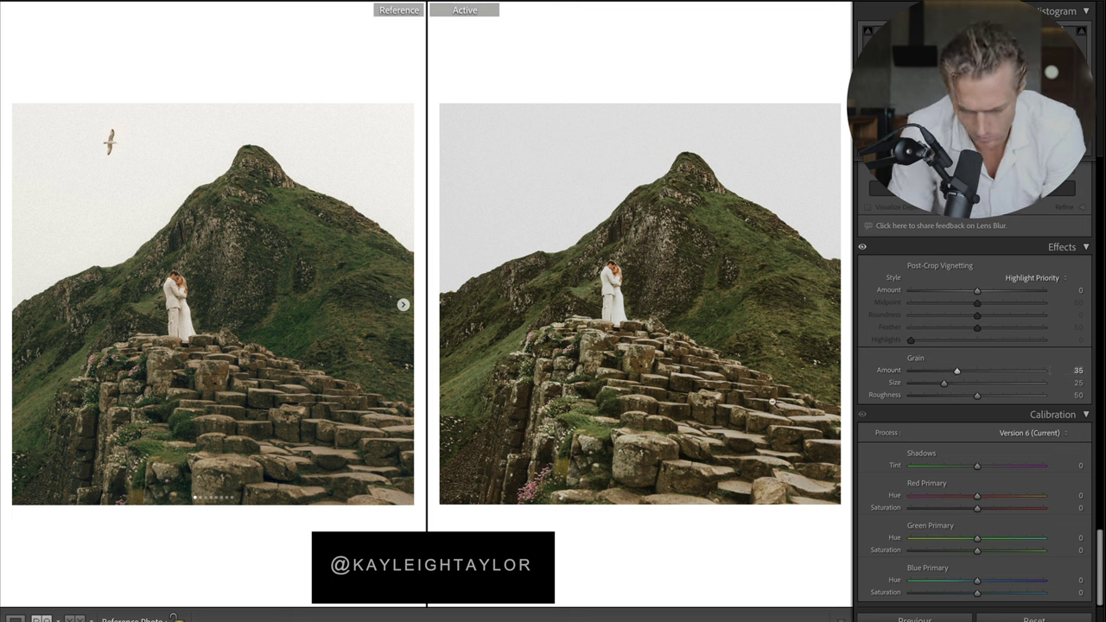
{"action": "left_click_drag", "start_coordinate": [983, 385], "coordinate": [1004, 388]}
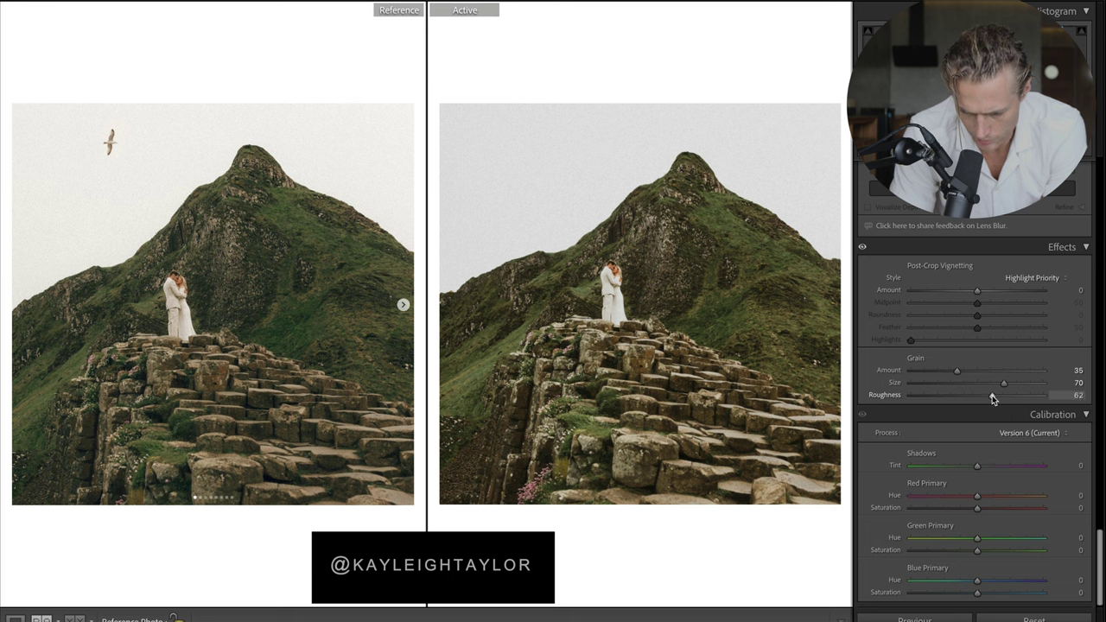
{"action": "left_click_drag", "start_coordinate": [994, 399], "coordinate": [991, 398]}
{"action": "scroll", "coordinate": [1026, 369], "scroll_direction": "up", "scroll_amount": 10}
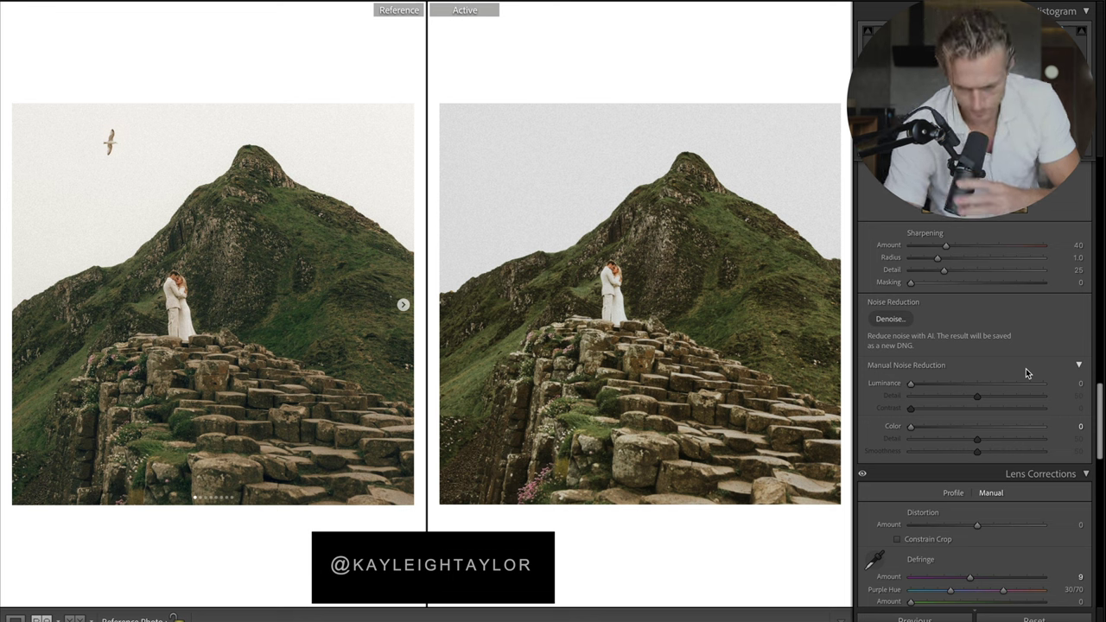
Set Dehaze to -4, Vibrance to +10 and Whites to -67 in the Basic panel.
{"action": "scroll", "coordinate": [929, 323], "scroll_direction": "up", "scroll_amount": 10}
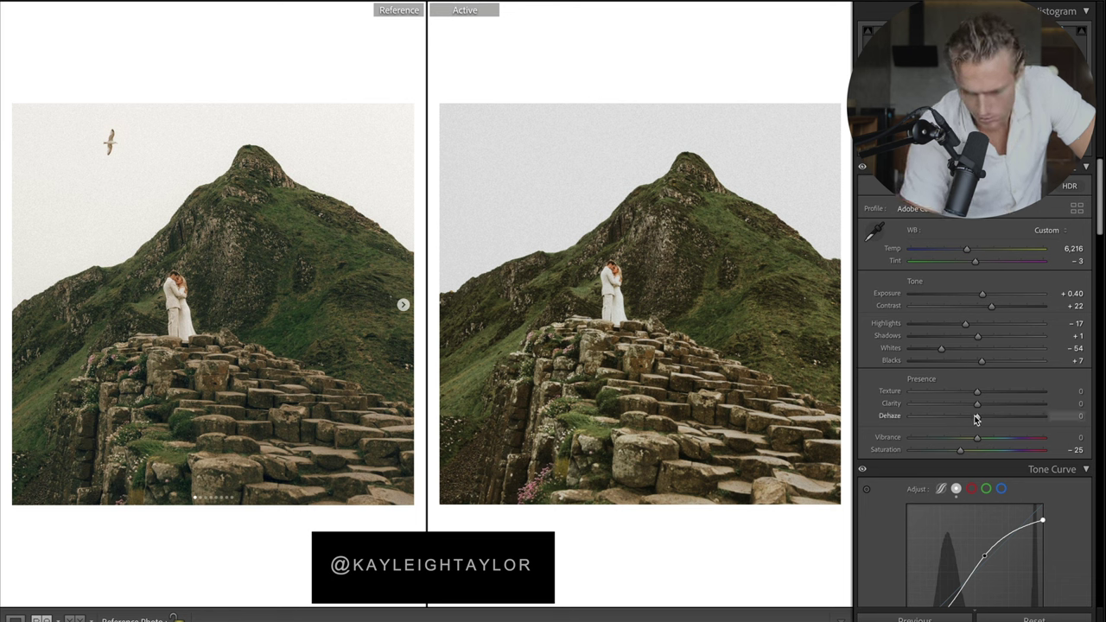
{"action": "left_click_drag", "start_coordinate": [976, 420], "coordinate": [974, 420]}
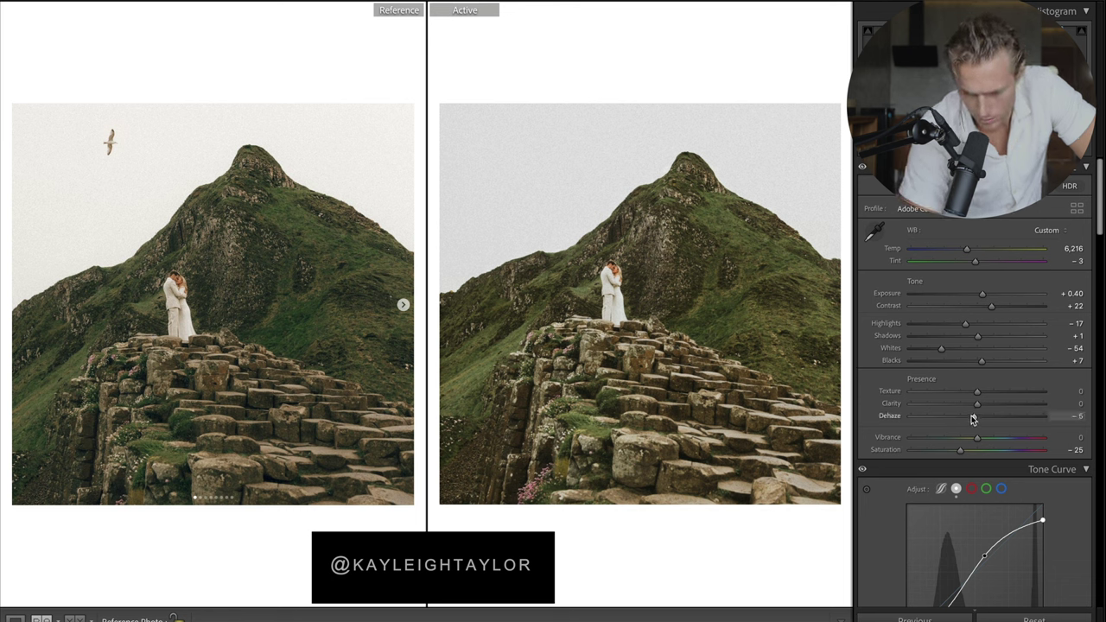
{"action": "left_click_drag", "start_coordinate": [974, 420], "coordinate": [985, 439]}
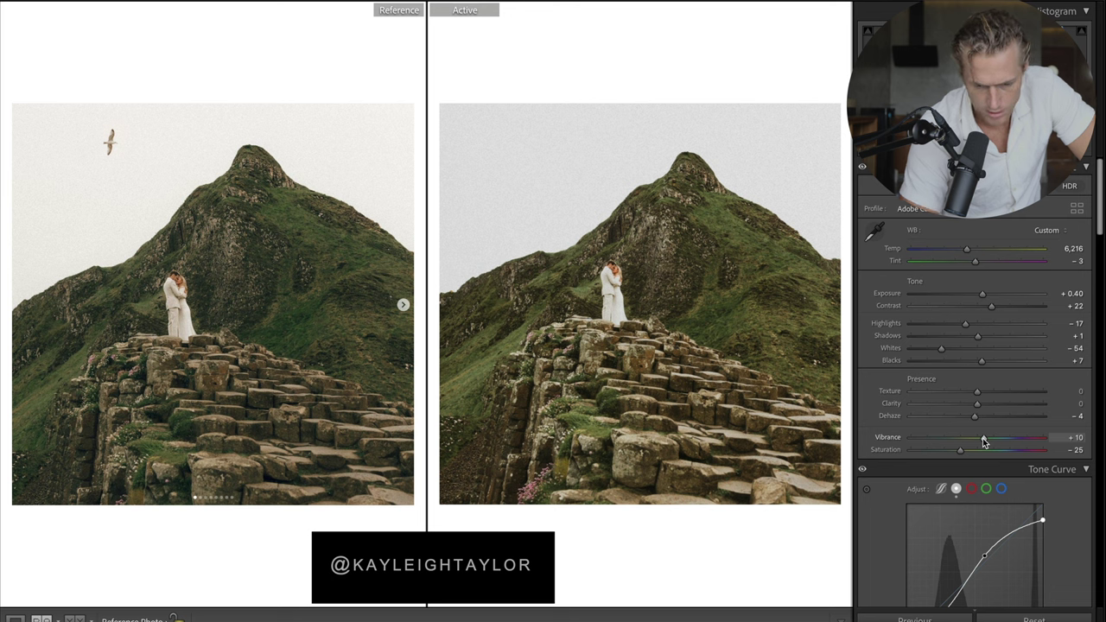
{"action": "left_click_drag", "start_coordinate": [942, 350], "coordinate": [929, 347]}
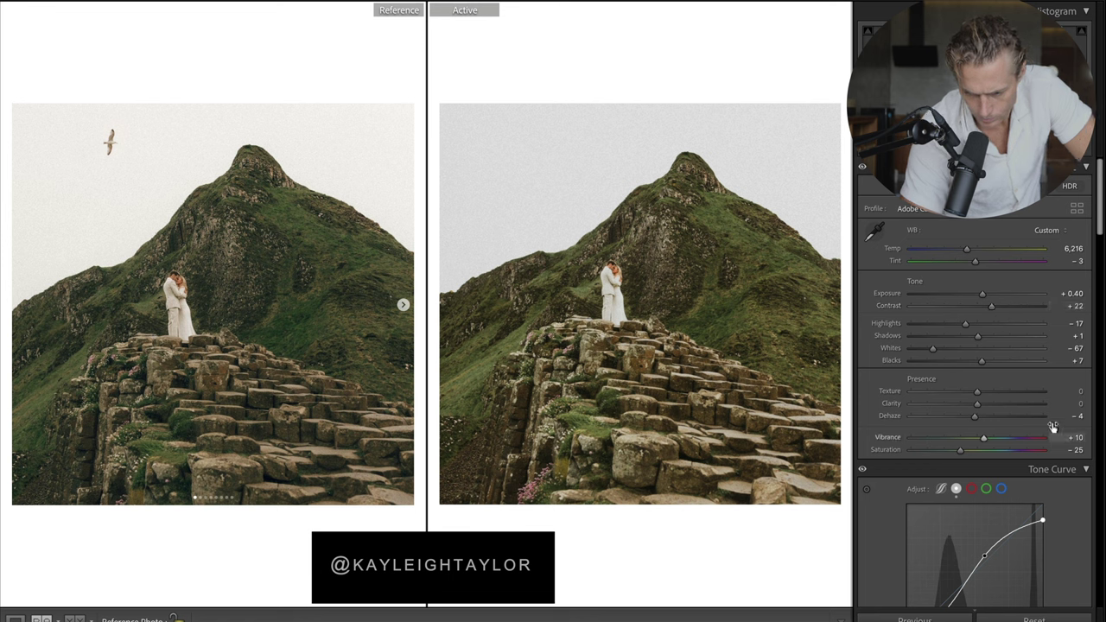
{"action": "scroll", "coordinate": [1032, 388], "scroll_direction": "down", "scroll_amount": 5}
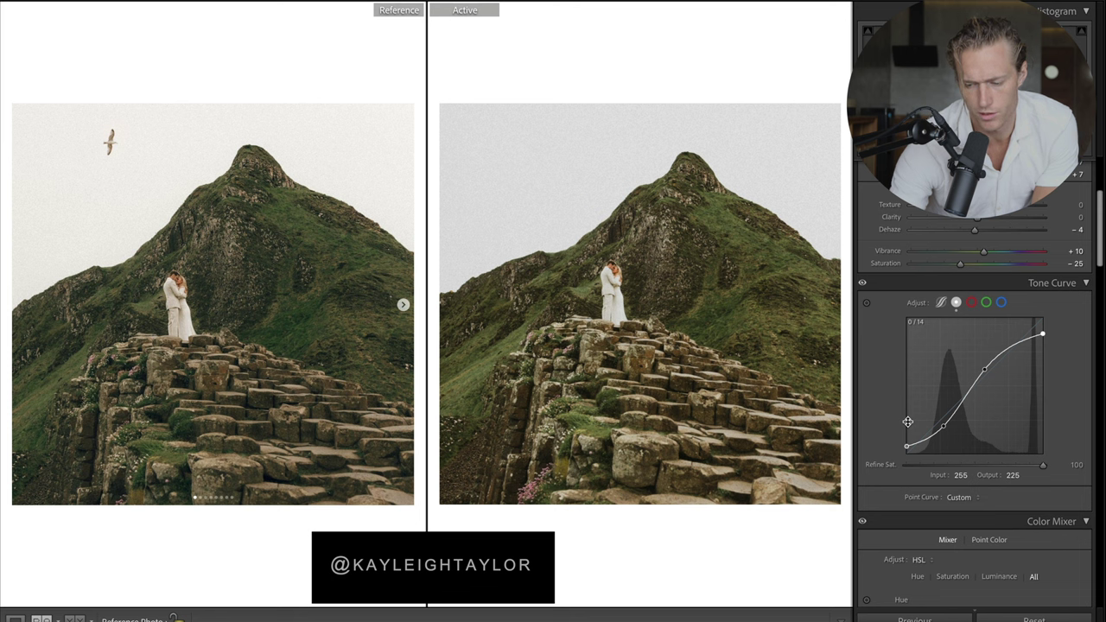
Fade the blacks by raising the RGB curve's black point and reshaping the S-curve points.
{"action": "left_click_drag", "start_coordinate": [985, 370], "coordinate": [980, 380]}
{"action": "left_click_drag", "start_coordinate": [945, 430], "coordinate": [956, 420]}
{"action": "left_click_drag", "start_coordinate": [907, 446], "coordinate": [952, 420]}
{"action": "left_click_drag", "start_coordinate": [980, 381], "coordinate": [982, 388]}
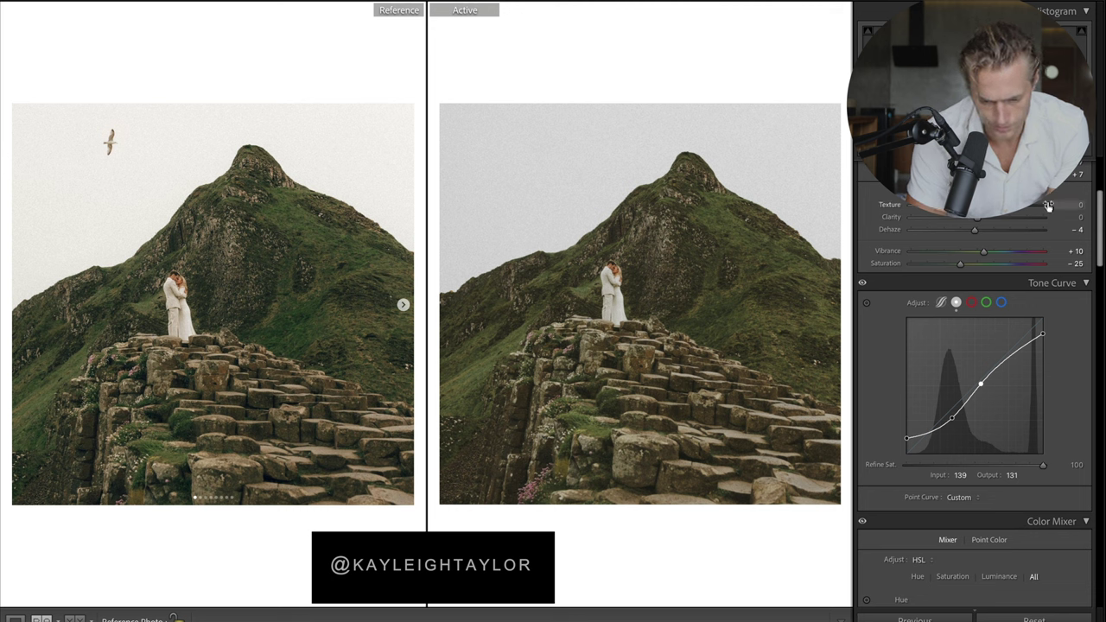
Lift the Blue channel's black point to 5 and toggle the Tone Curve on and off to compare.
{"action": "left_click", "coordinate": [1001, 302]}
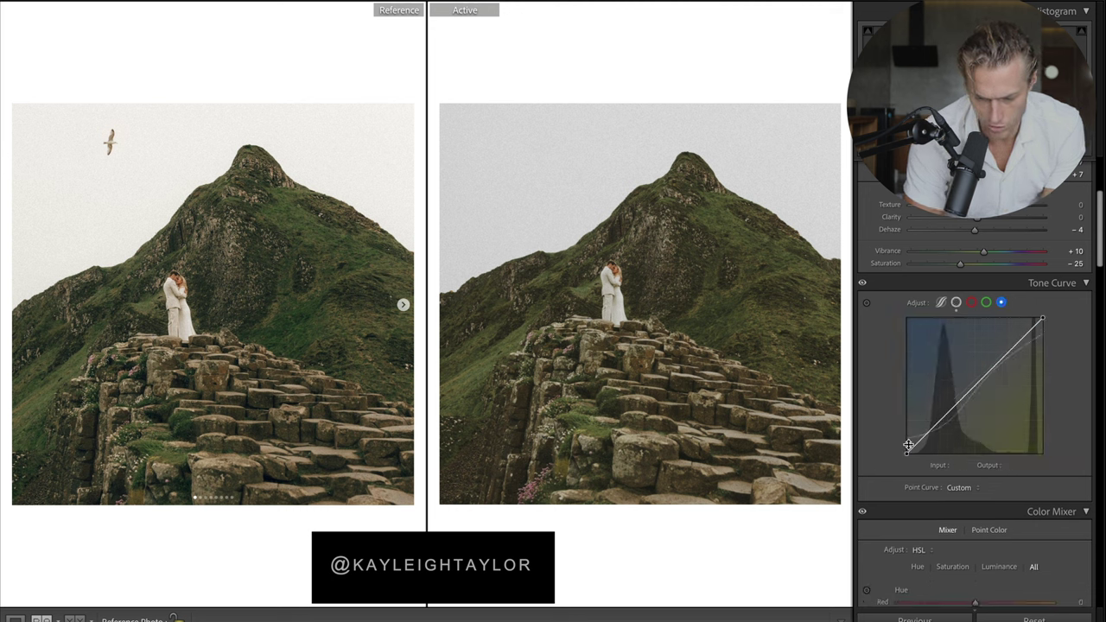
{"action": "left_click_drag", "start_coordinate": [907, 453], "coordinate": [906, 453]}
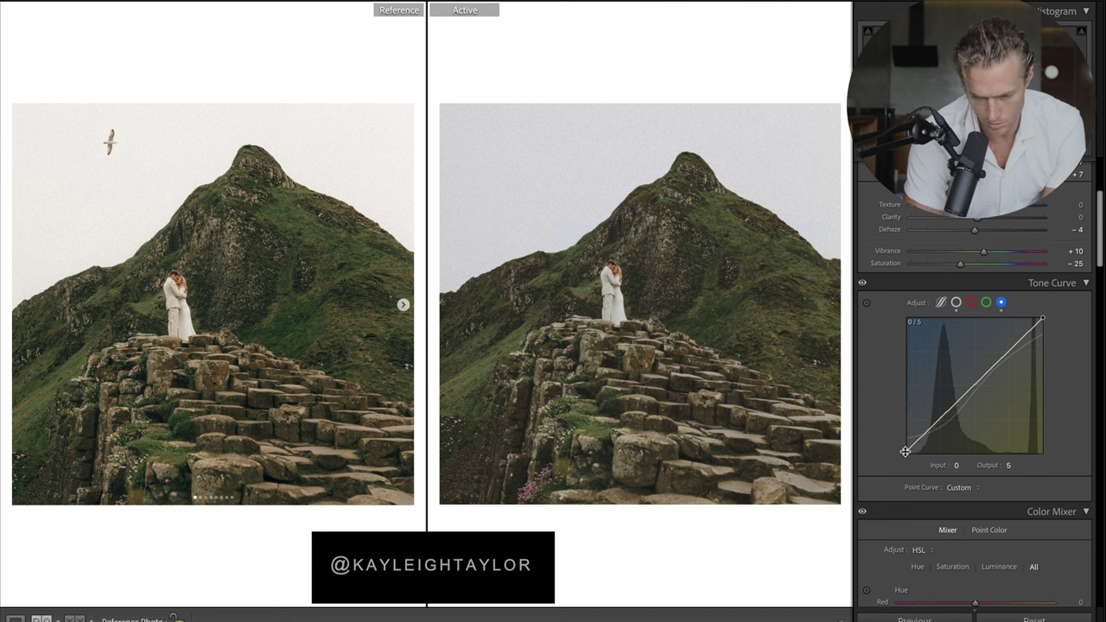
{"action": "left_click", "coordinate": [862, 283]}
{"action": "left_click", "coordinate": [861, 282]}
{"action": "left_click", "coordinate": [862, 283]}
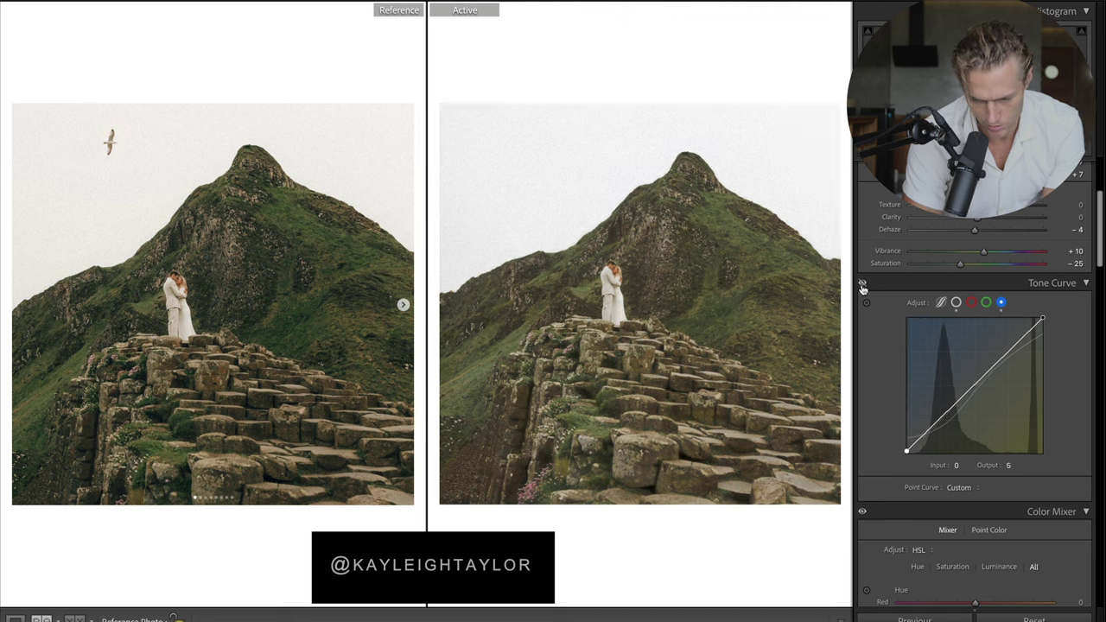
{"action": "left_click", "coordinate": [862, 282]}
{"action": "left_click", "coordinate": [862, 283]}
{"action": "left_click", "coordinate": [862, 282]}
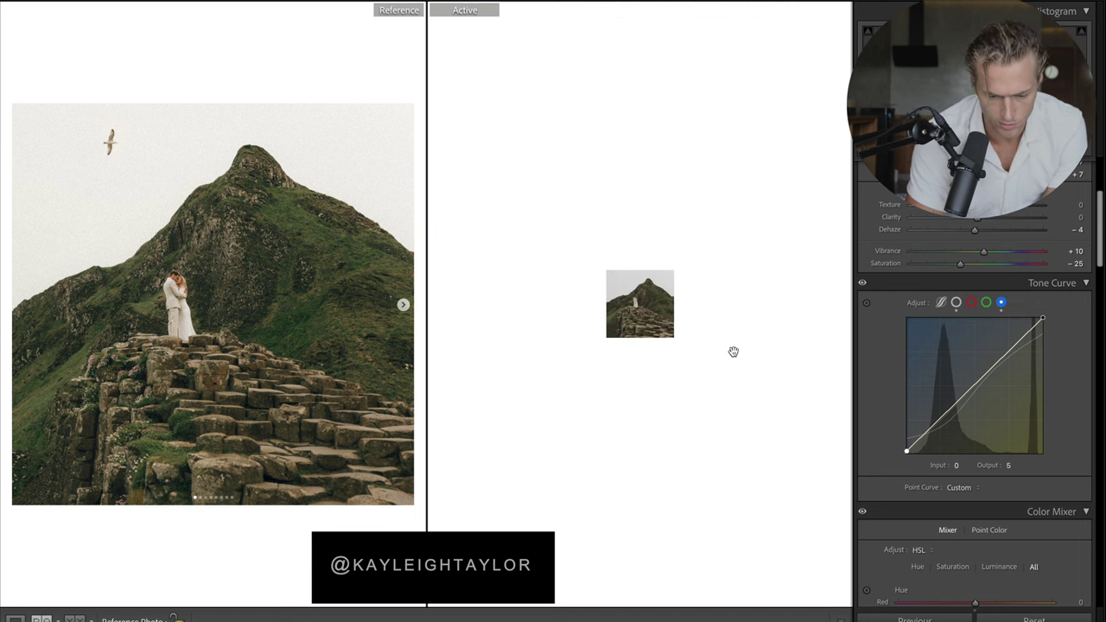
Switch the Tone Curve back to RGB and darken its midtones.
{"action": "scroll", "coordinate": [1023, 354], "scroll_direction": "up", "scroll_amount": 4}
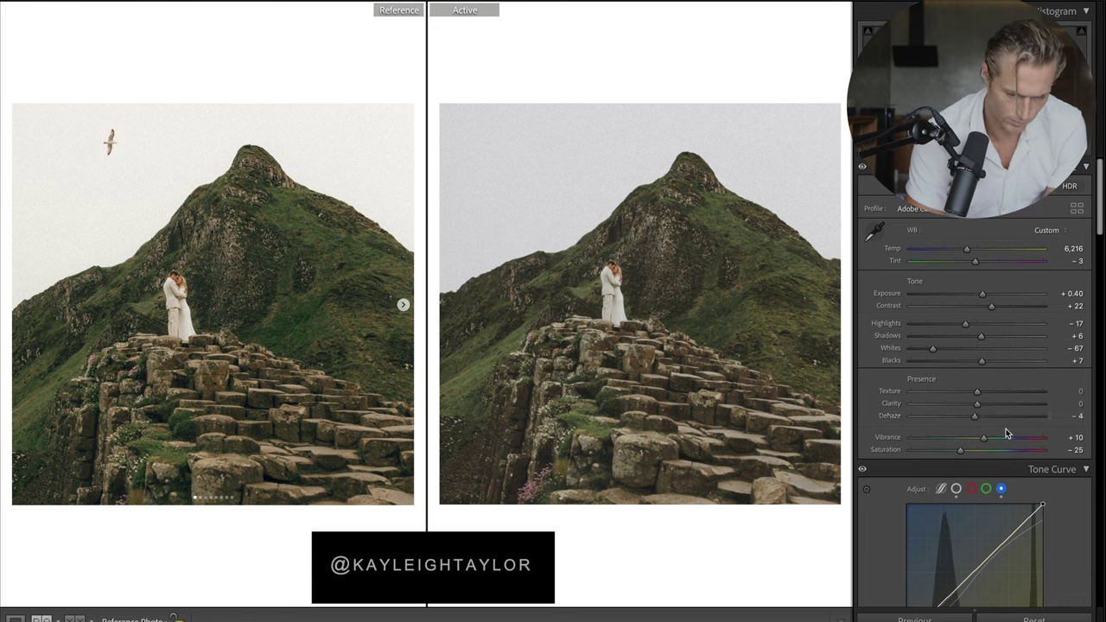
{"action": "scroll", "coordinate": [1006, 429], "scroll_direction": "down", "scroll_amount": 4}
{"action": "left_click", "coordinate": [957, 342]}
{"action": "mouse_move", "coordinate": [980, 424]}
{"action": "left_mouse_down"}
{"action": "mouse_move", "coordinate": [974, 435]}
{"action": "mouse_move", "coordinate": [983, 415]}
{"action": "left_mouse_up"}
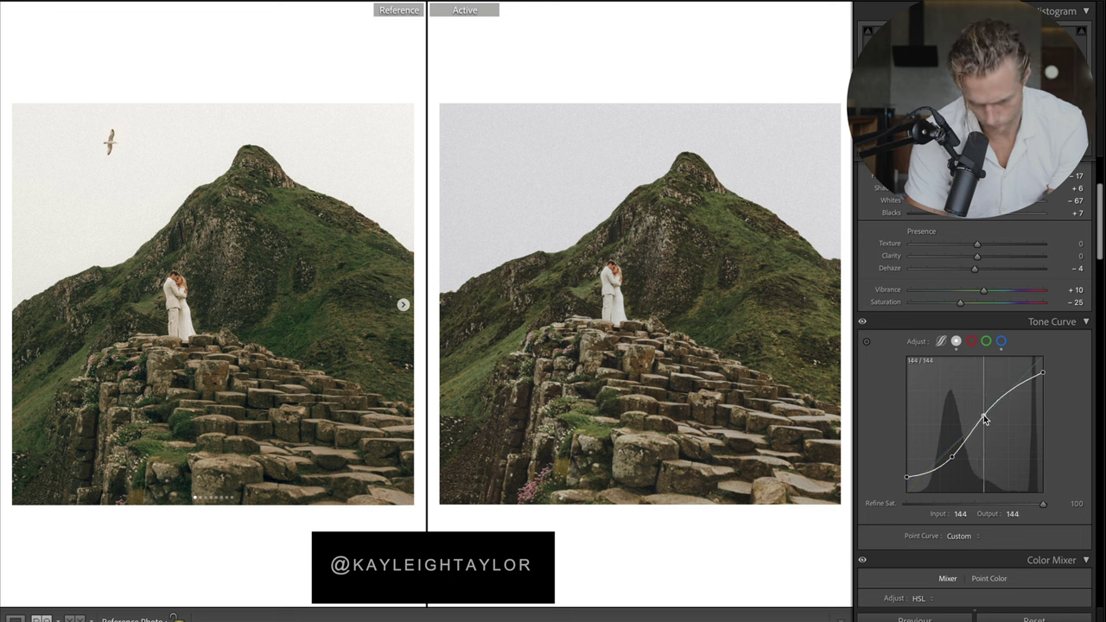
Try Whites at -91, then undo back to -67.
{"action": "scroll", "coordinate": [973, 345], "scroll_direction": "up", "scroll_amount": 3}
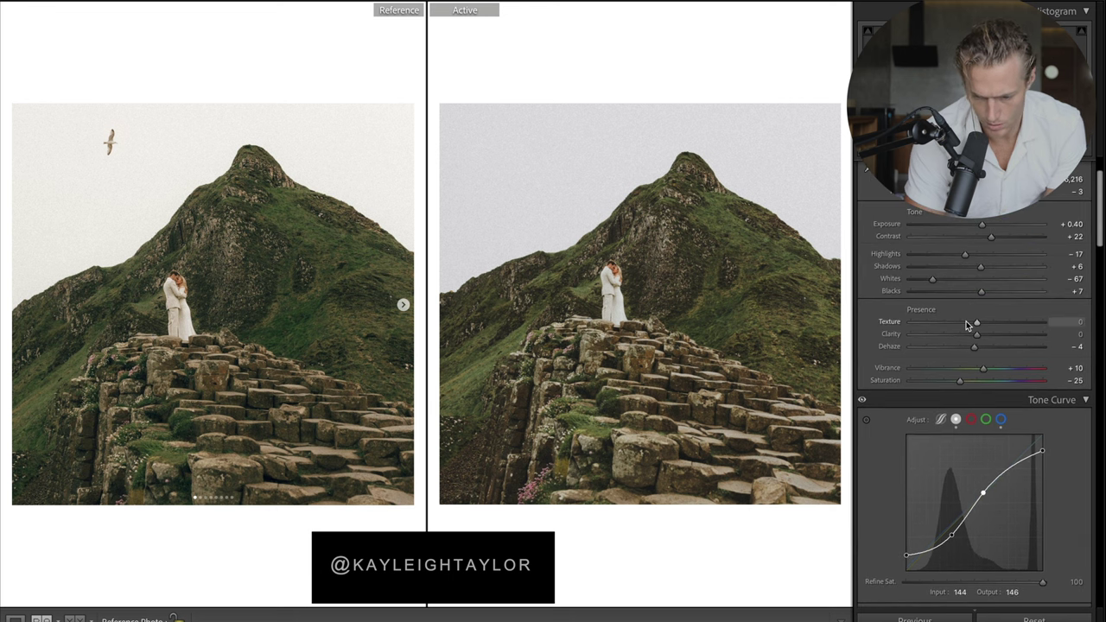
{"action": "scroll", "coordinate": [968, 325], "scroll_direction": "up", "scroll_amount": 1}
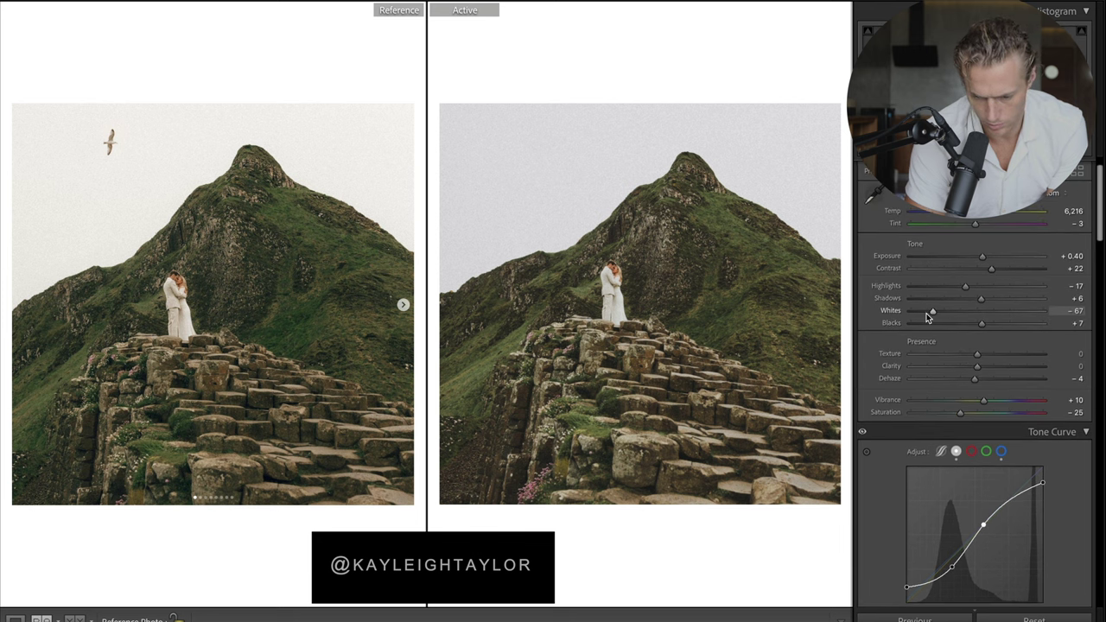
{"action": "left_click_drag", "start_coordinate": [923, 313], "coordinate": [908, 288]}
{"action": "key", "text": "ctrl+z"}
{"action": "key", "text": "ctrl+z"}
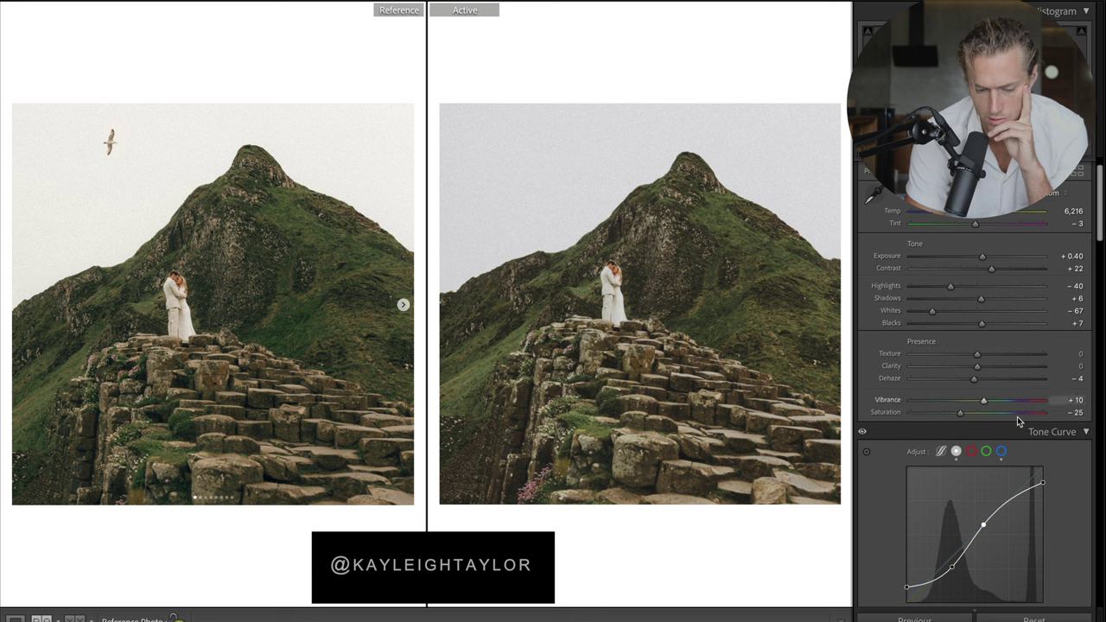
Warm the temperature to 6,471 and settle Dehaze at +2.
{"action": "scroll", "coordinate": [1065, 497], "scroll_direction": "down", "scroll_amount": 1}
{"action": "scroll", "coordinate": [1065, 497], "scroll_direction": "up", "scroll_amount": 3}
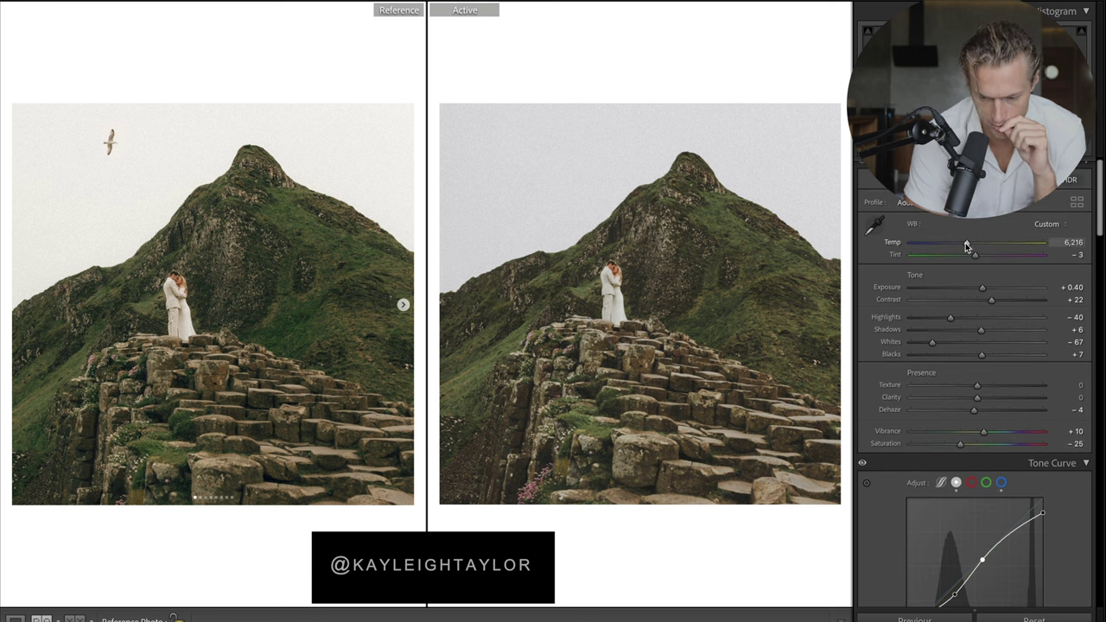
{"action": "left_click_drag", "start_coordinate": [966, 243], "coordinate": [968, 246]}
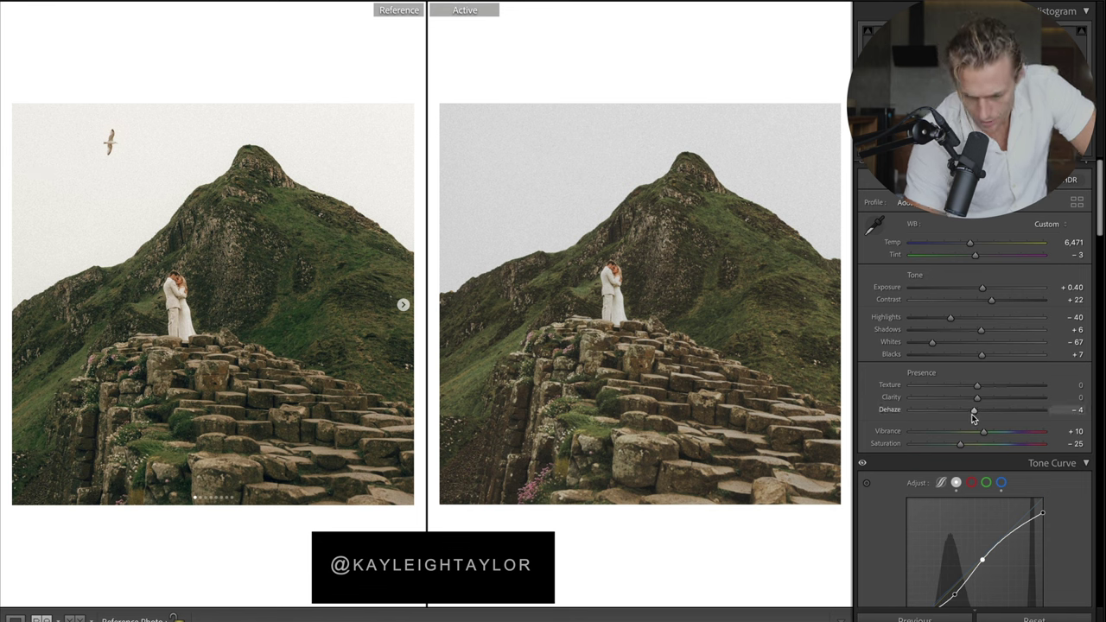
{"action": "left_click_drag", "start_coordinate": [973, 413], "coordinate": [984, 413]}
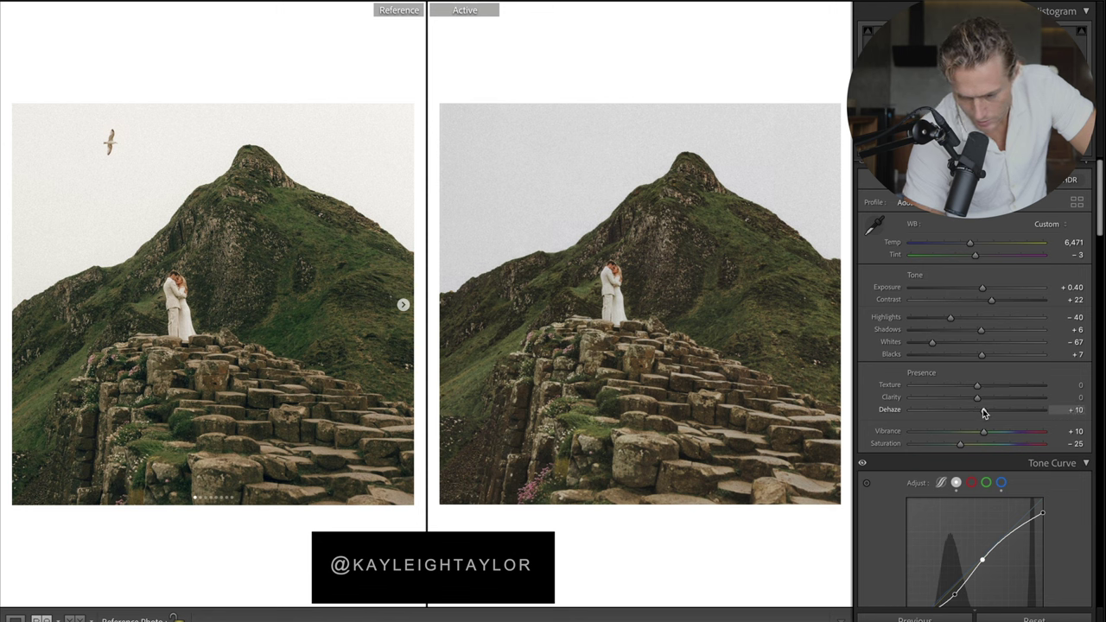
{"action": "left_click_drag", "start_coordinate": [984, 410], "coordinate": [977, 410]}
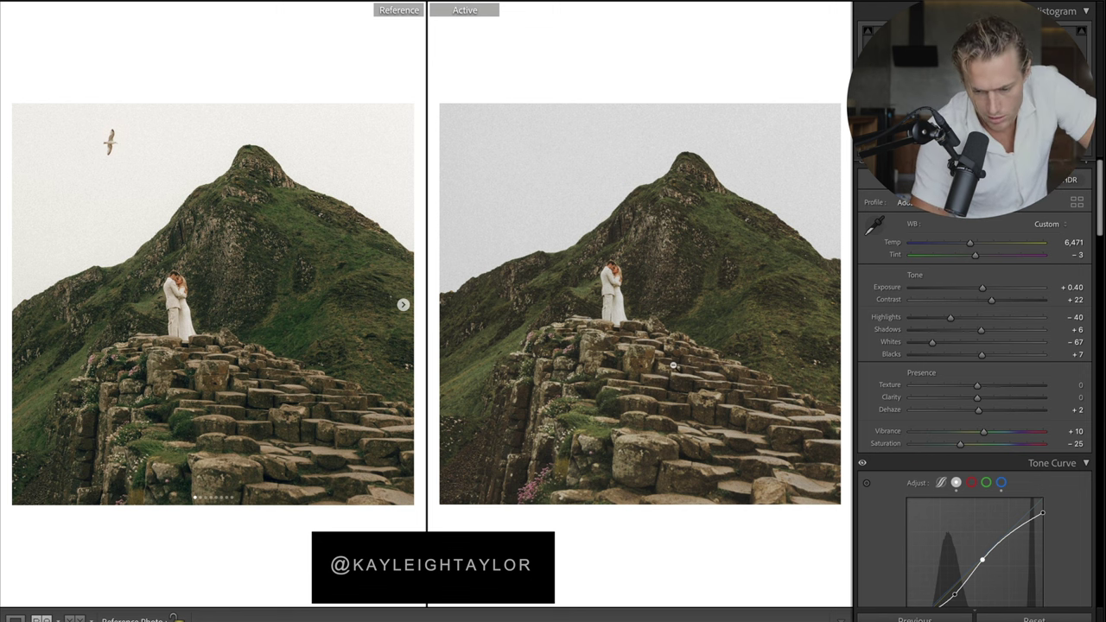
Reset the develop settings, then set Shadows to +10 and Dehaze to +4.
{"action": "left_click", "coordinate": [1035, 619]}
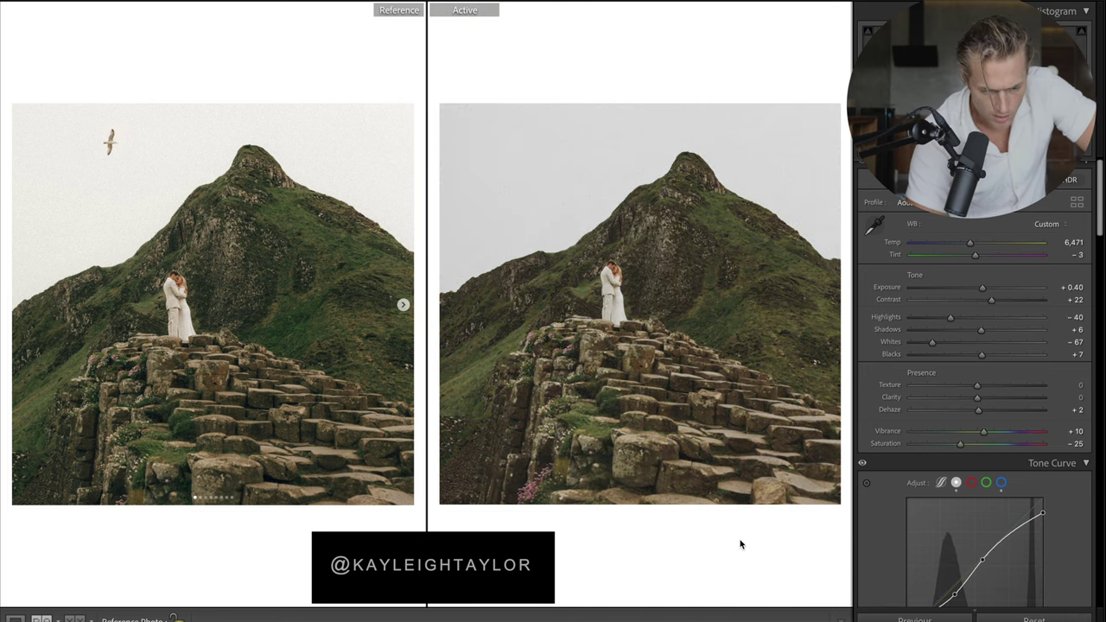
{"action": "double_click", "coordinate": [977, 406]}
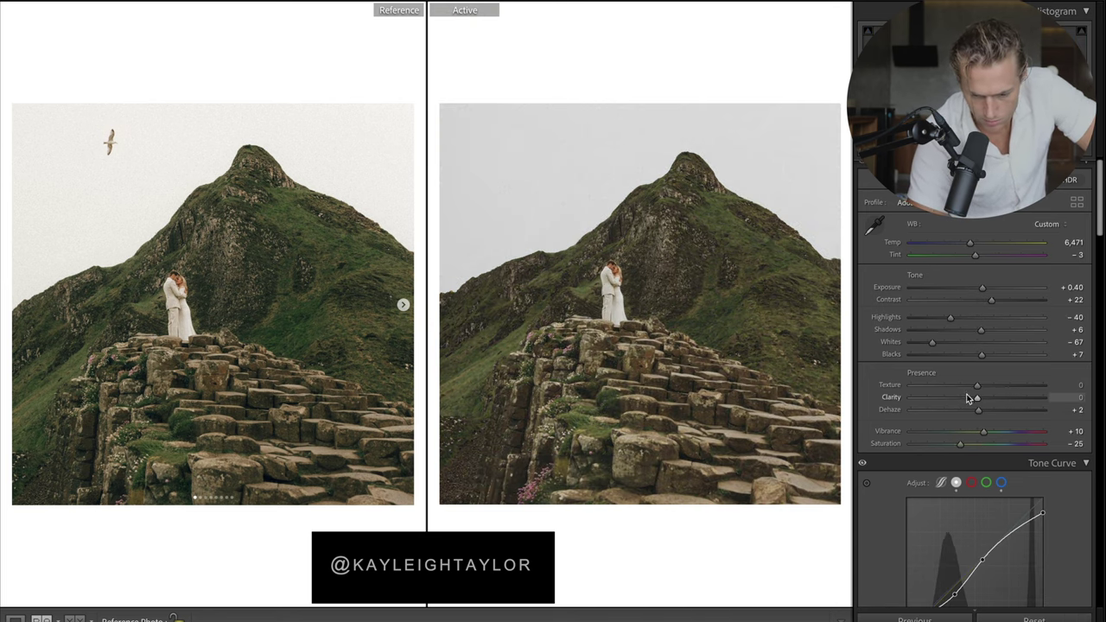
{"action": "left_click_drag", "start_coordinate": [982, 331], "coordinate": [985, 331]}
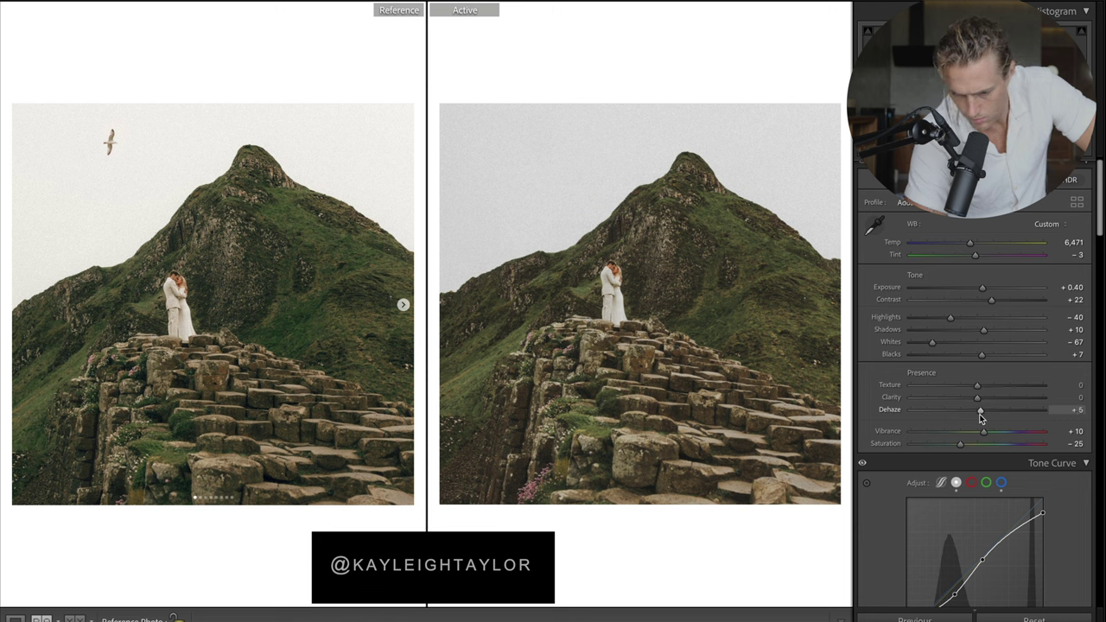
{"action": "left_click_drag", "start_coordinate": [979, 414], "coordinate": [979, 413]}
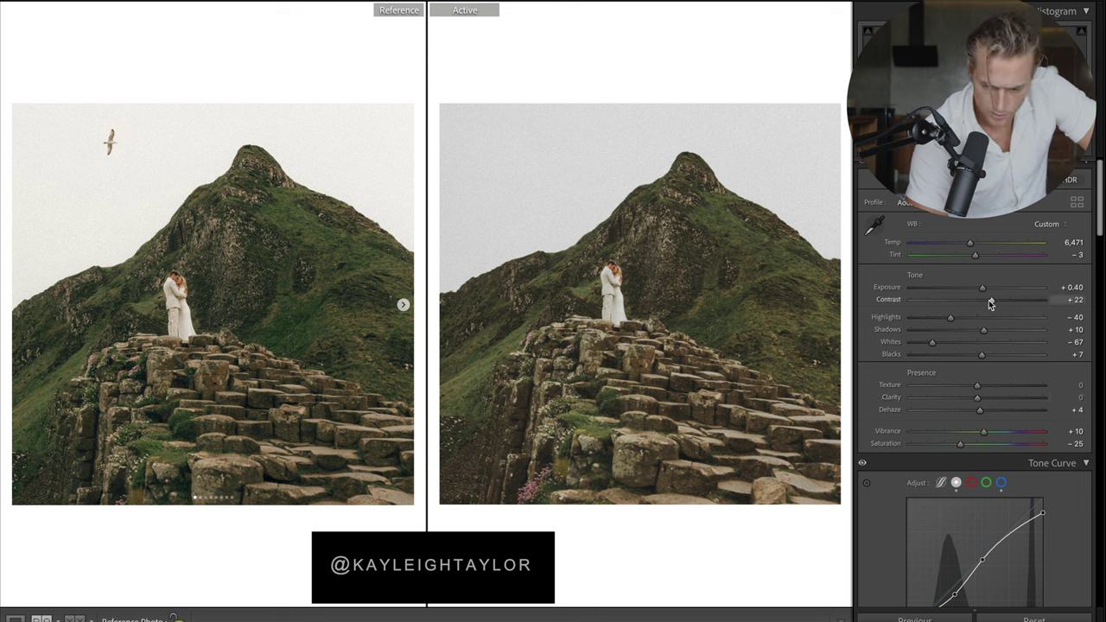
Lower Contrast to +15 and Highlights to -73, and pull Whites down.
{"action": "left_click_drag", "start_coordinate": [988, 302], "coordinate": [987, 303]}
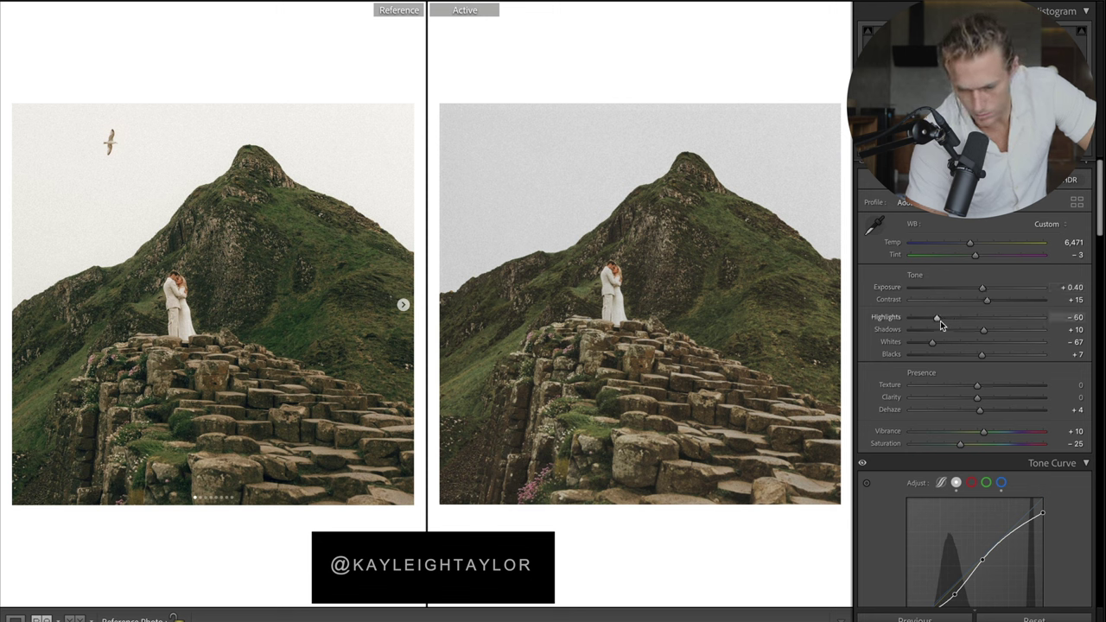
{"action": "left_click_drag", "start_coordinate": [939, 321], "coordinate": [942, 321]}
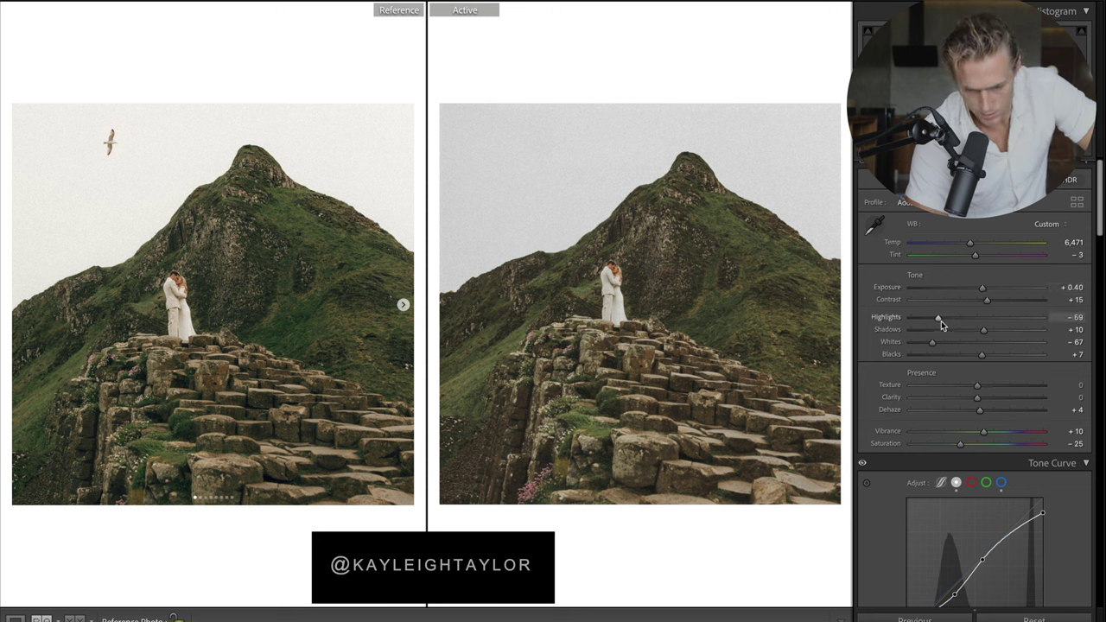
{"action": "left_click", "coordinate": [928, 320]}
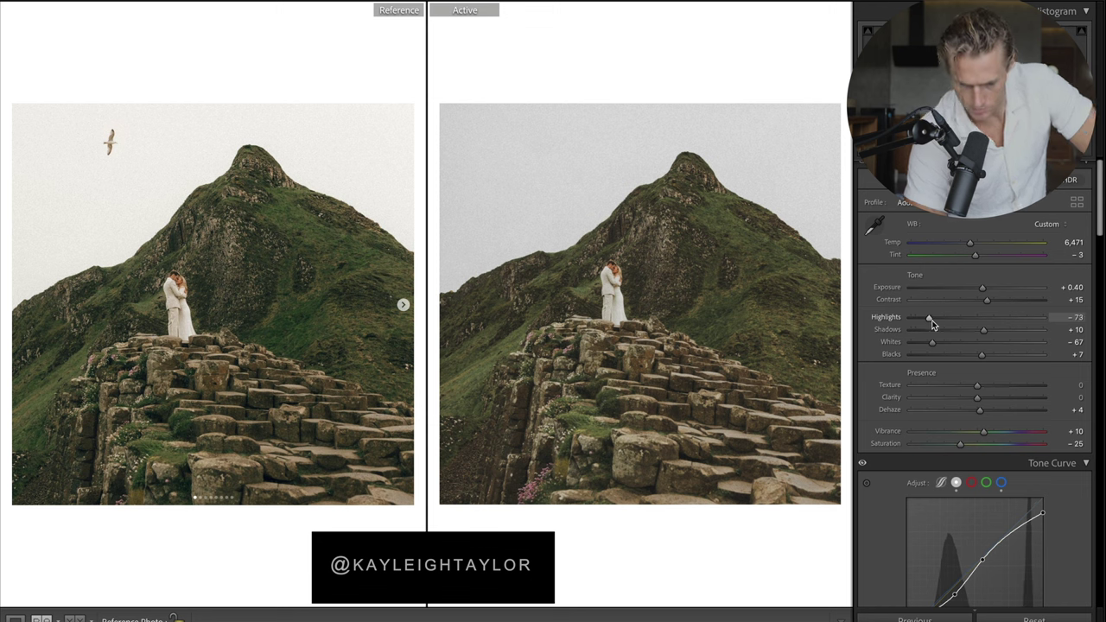
{"action": "left_click_drag", "start_coordinate": [930, 350], "coordinate": [925, 343]}
View the original via Reset and undo it, then compare Highlights and Whites at zero before restoring Whites -74.
{"action": "left_click", "coordinate": [1019, 619]}
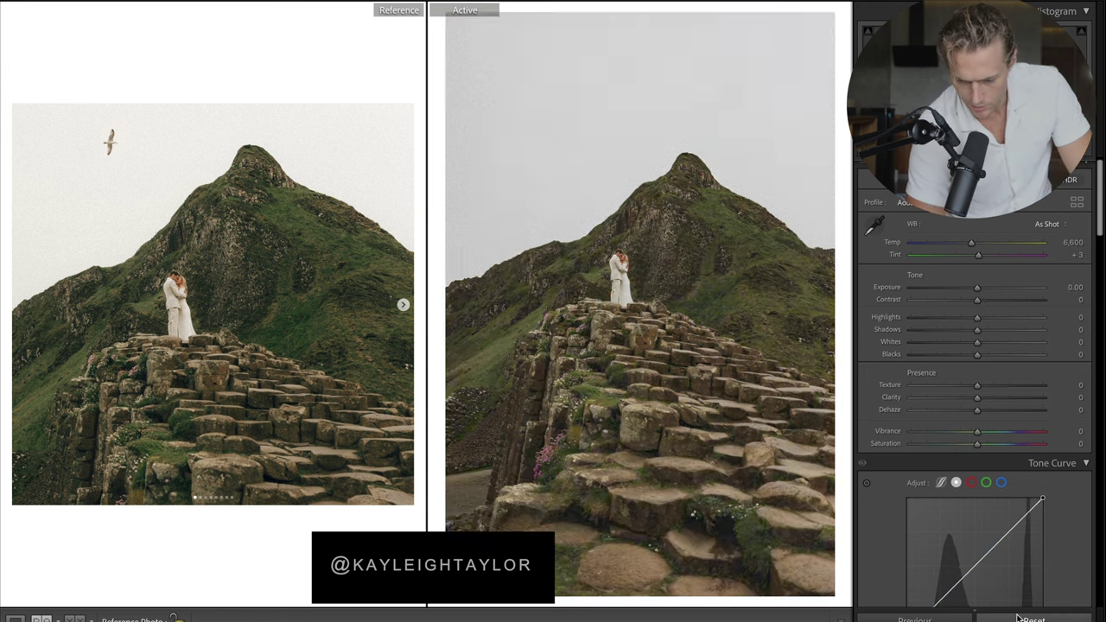
{"action": "key", "text": "ctrl+z"}
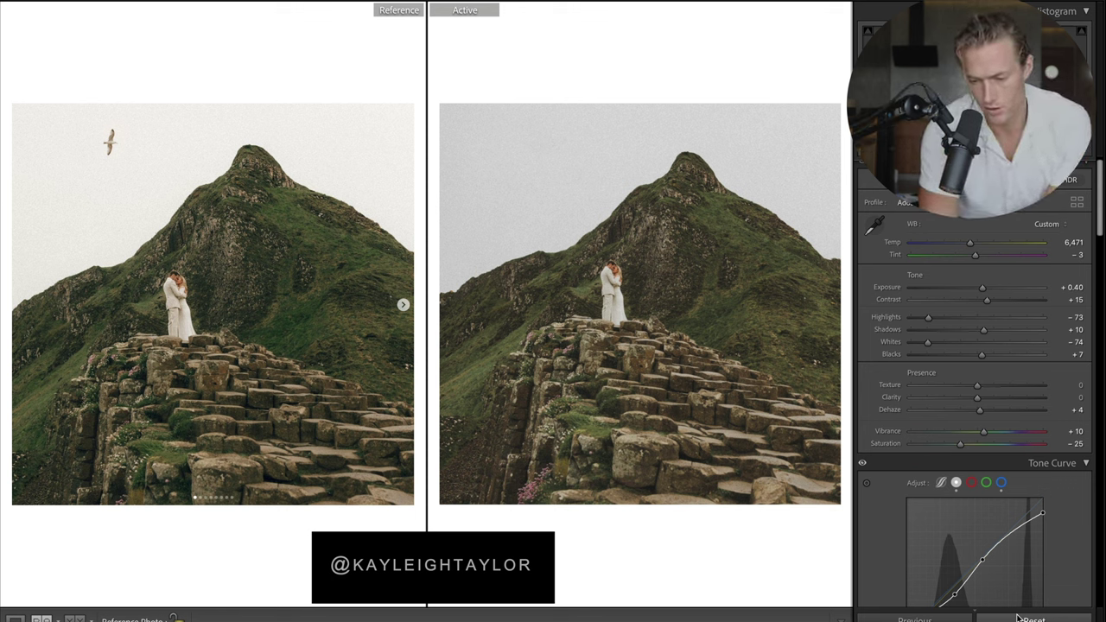
{"action": "scroll", "coordinate": [1025, 402], "scroll_direction": "down", "scroll_amount": 2}
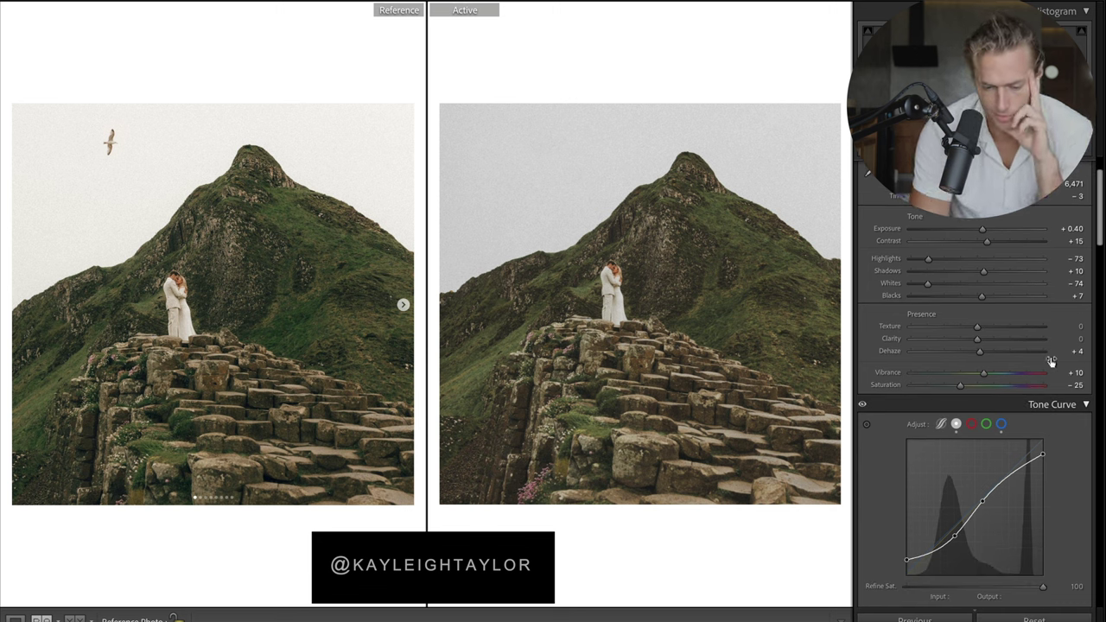
{"action": "double_click", "coordinate": [928, 259]}
{"action": "double_click", "coordinate": [929, 284]}
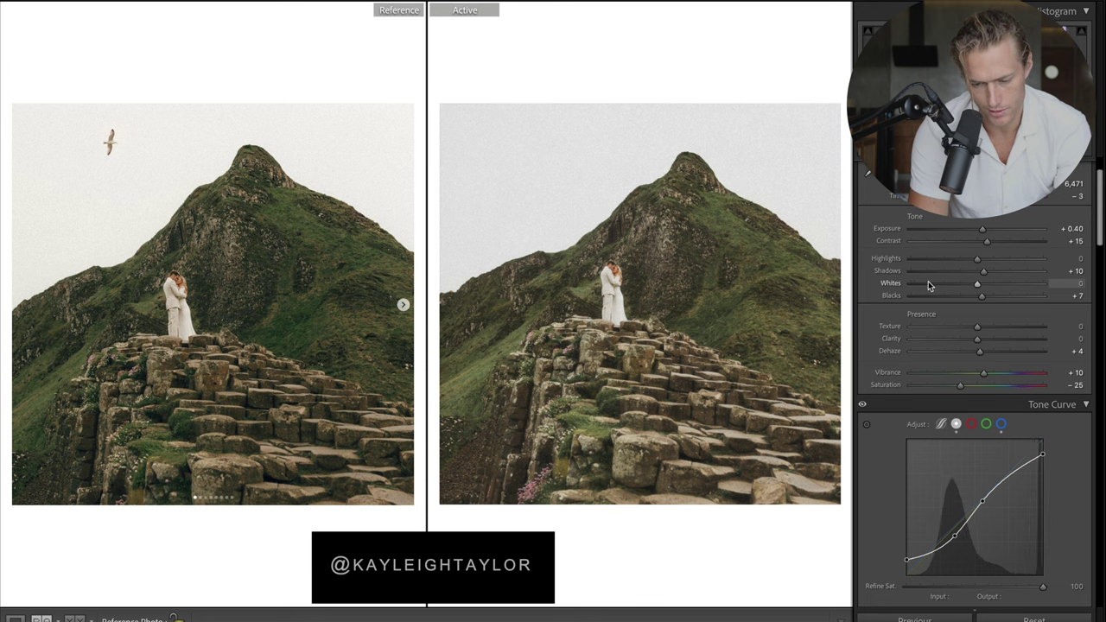
{"action": "key", "text": "ctrl+z"}
{"action": "scroll", "coordinate": [1019, 312], "scroll_direction": "down", "scroll_amount": 4}
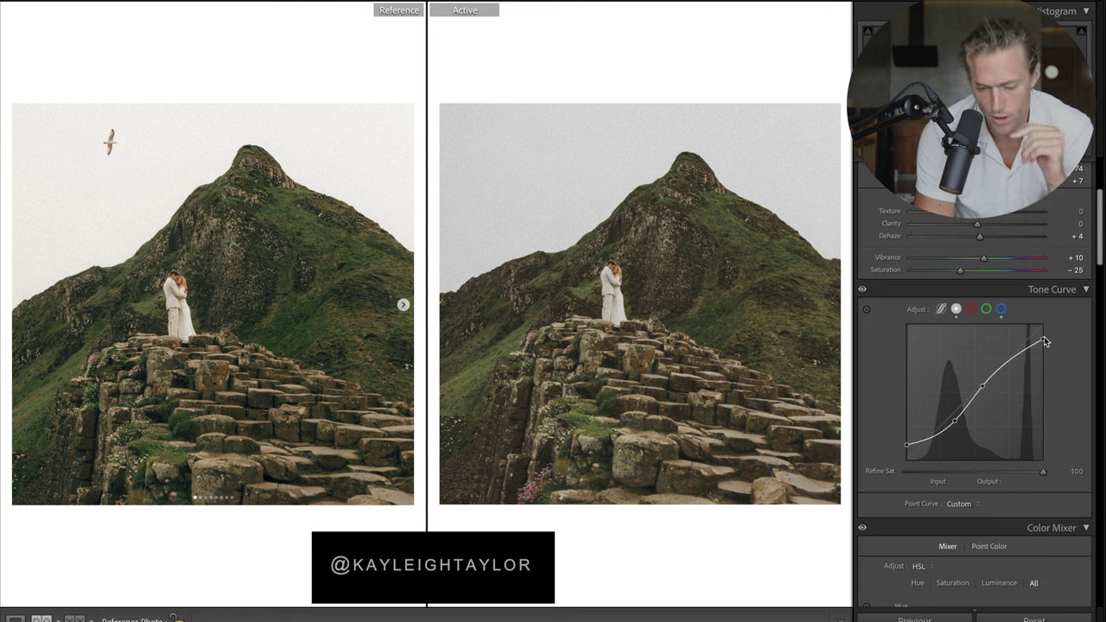
Test shifting the HSL Green hue, return it to 0, and restore Green saturation to -60.
{"action": "scroll", "coordinate": [1012, 427], "scroll_direction": "down", "scroll_amount": 10}
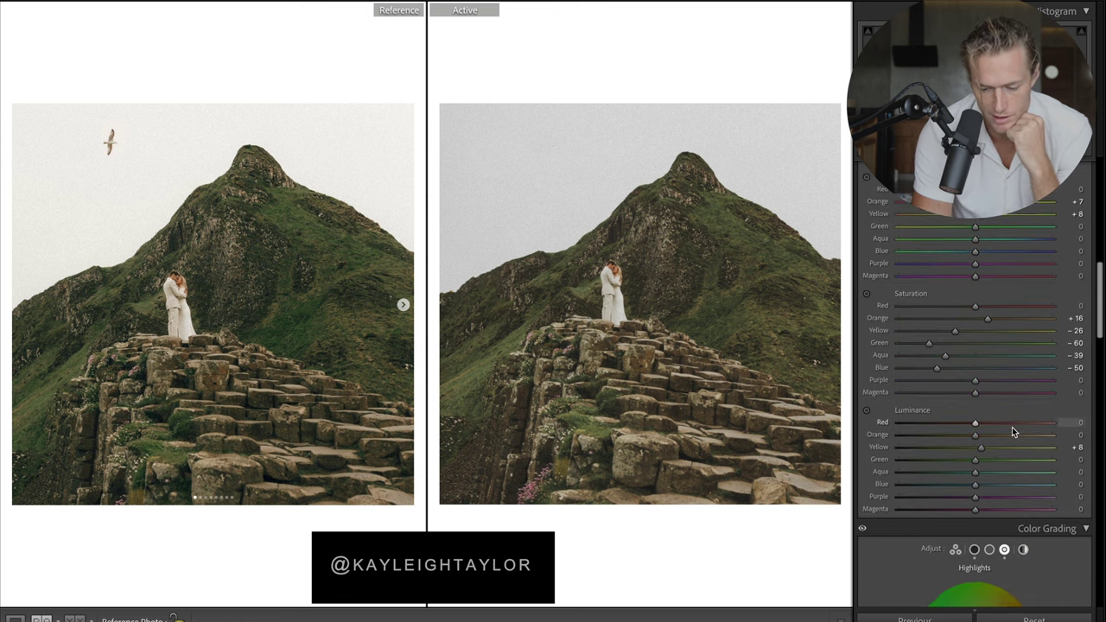
{"action": "scroll", "coordinate": [1012, 427], "scroll_direction": "down", "scroll_amount": 1}
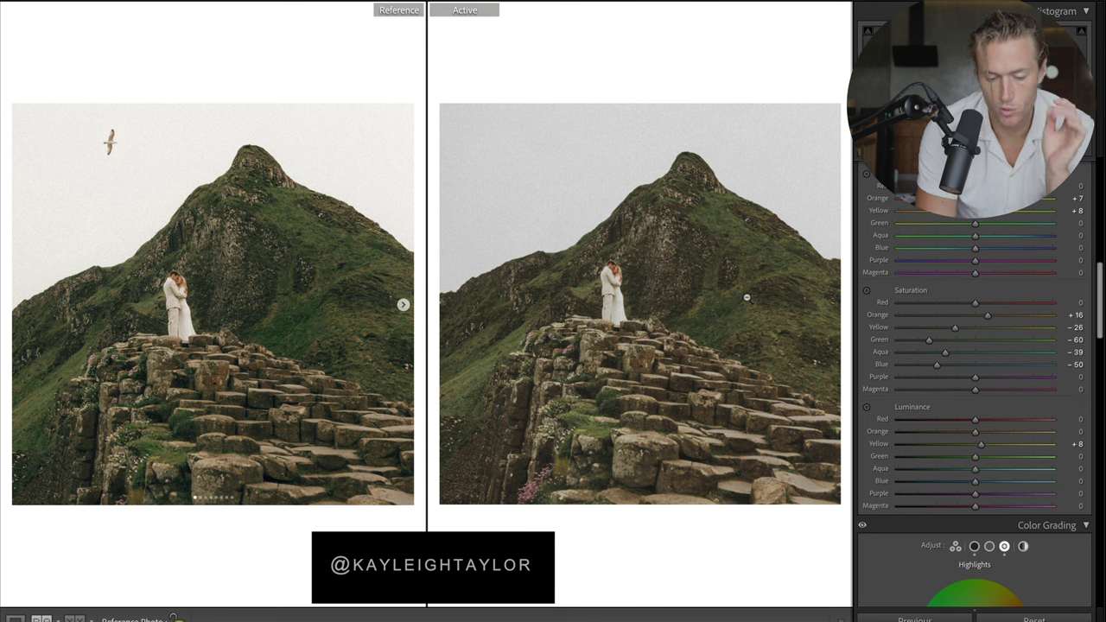
{"action": "scroll", "coordinate": [908, 243], "scroll_direction": "up", "scroll_amount": 1}
{"action": "scroll", "coordinate": [908, 243], "scroll_direction": "down", "scroll_amount": 1}
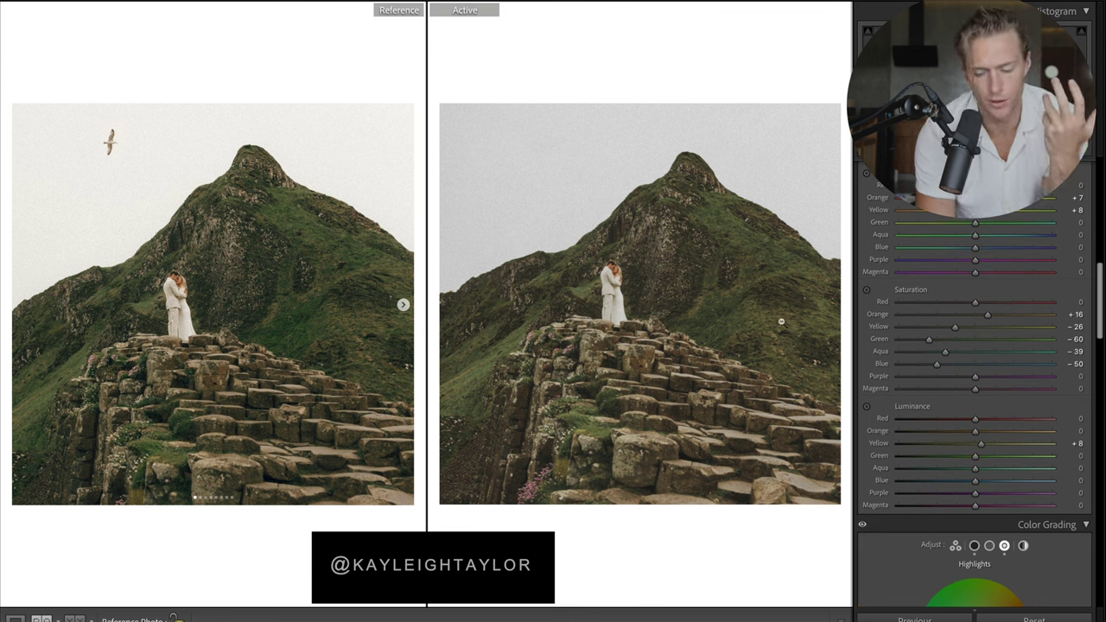
{"action": "scroll", "coordinate": [998, 406], "scroll_direction": "down", "scroll_amount": 5}
{"action": "scroll", "coordinate": [1004, 390], "scroll_direction": "up", "scroll_amount": 10}
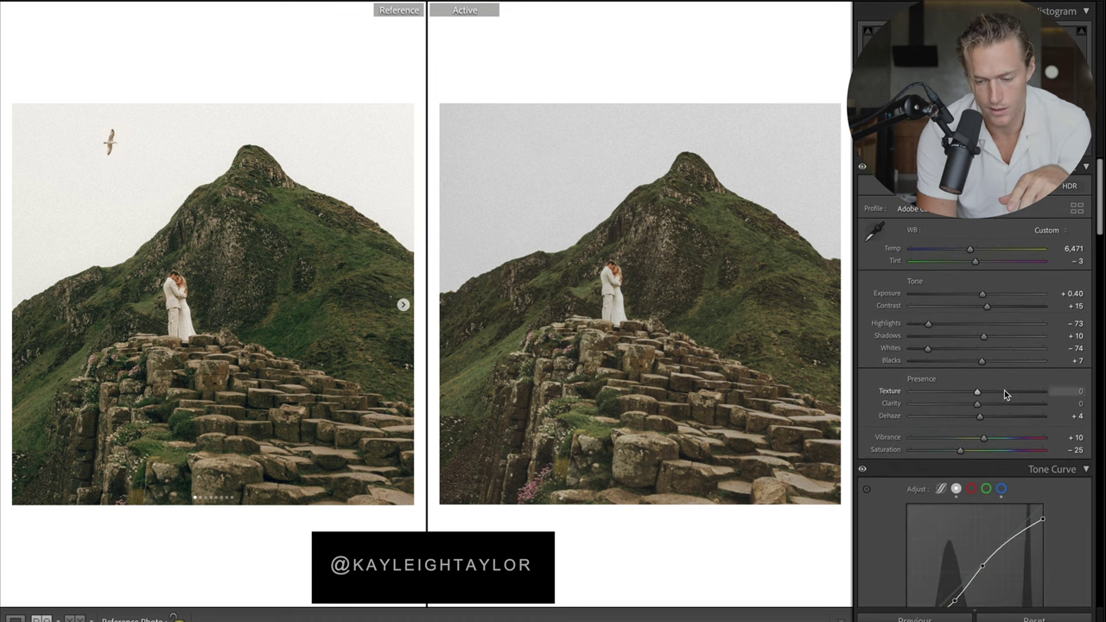
{"action": "scroll", "coordinate": [1004, 390], "scroll_direction": "down", "scroll_amount": 5}
{"action": "scroll", "coordinate": [1004, 390], "scroll_direction": "down", "scroll_amount": 1}
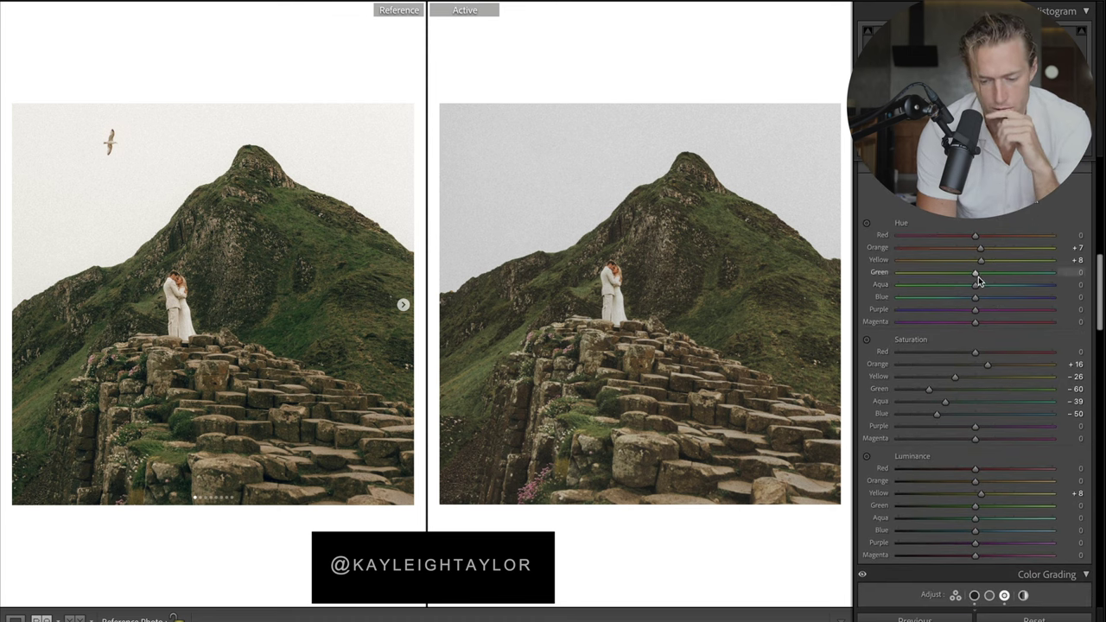
{"action": "left_click_drag", "start_coordinate": [976, 276], "coordinate": [912, 273]}
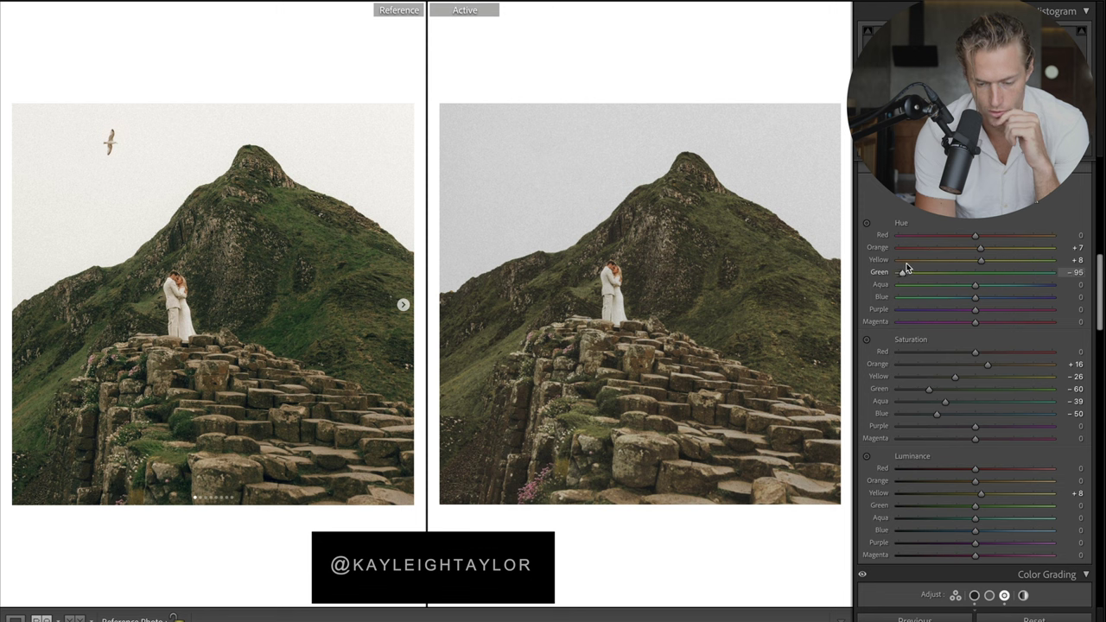
{"action": "left_click_drag", "start_coordinate": [900, 271], "coordinate": [982, 274]}
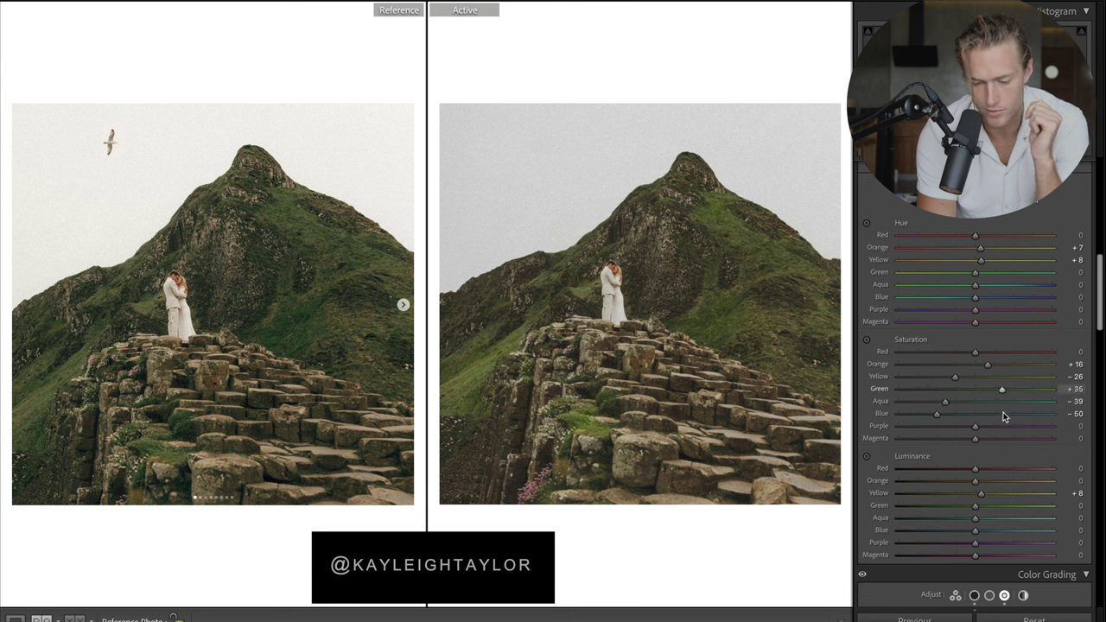
{"action": "key", "text": "ctrl+z"}
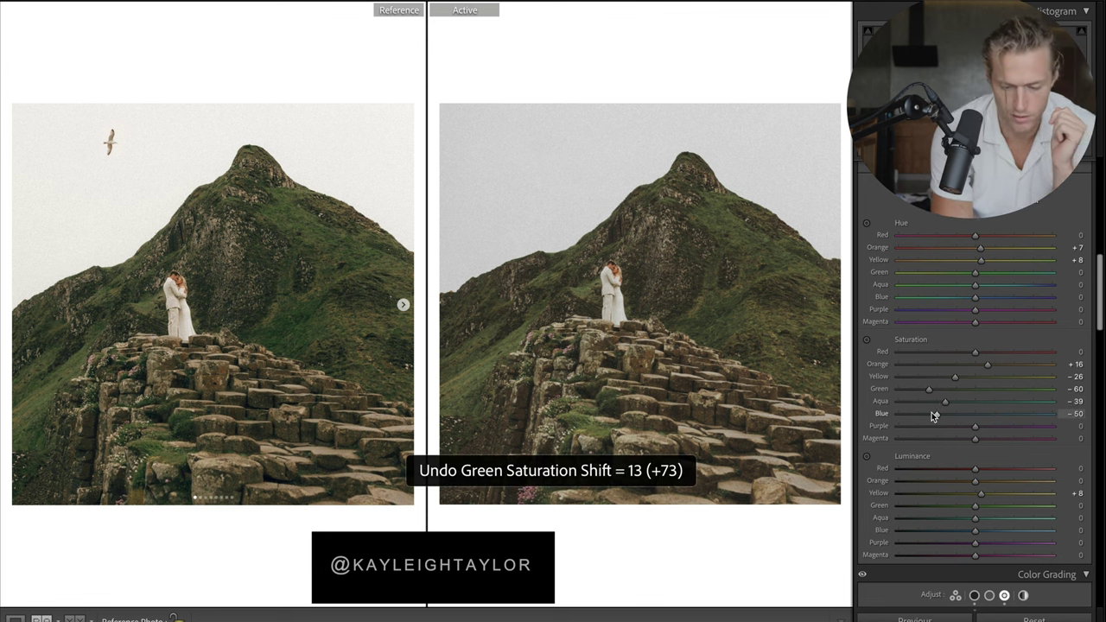
{"action": "scroll", "coordinate": [932, 412], "scroll_direction": "down", "scroll_amount": 15}
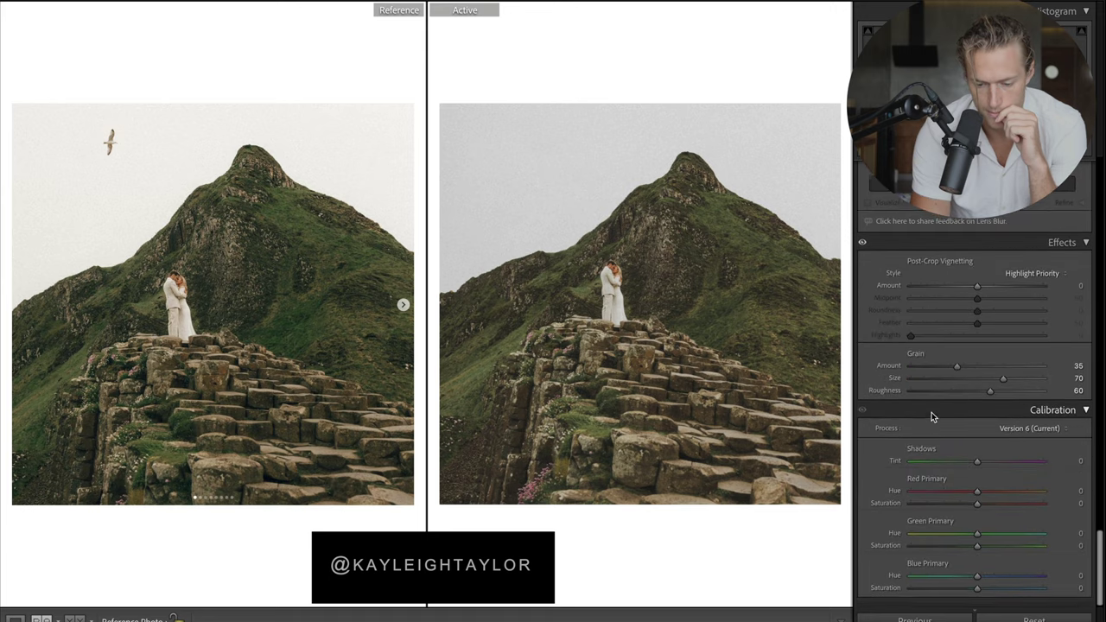
Scroll back to the Basic panel to review Exposure +0.40, Highlights -73 and Whites -74.
{"action": "scroll", "coordinate": [932, 413], "scroll_direction": "up", "scroll_amount": 1}
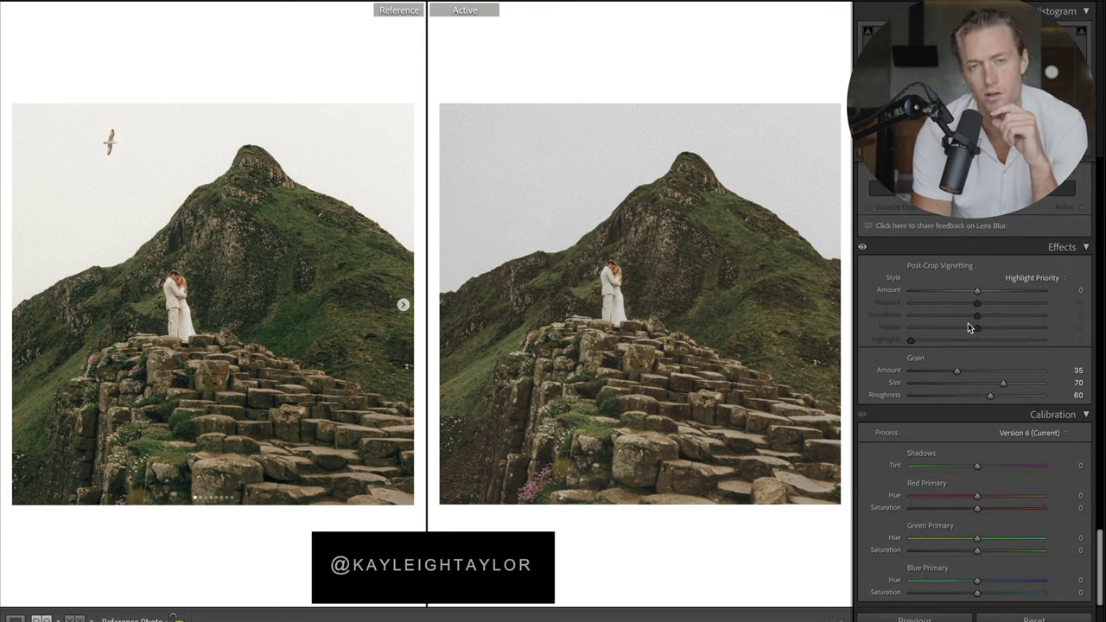
{"action": "scroll", "coordinate": [970, 327], "scroll_direction": "up", "scroll_amount": 15}
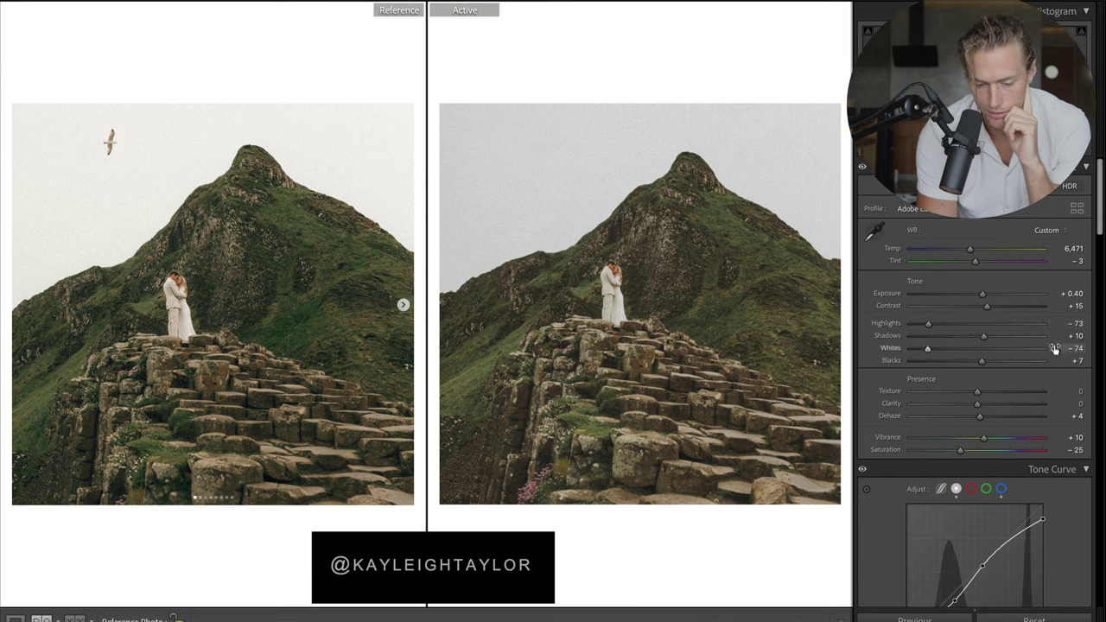
{"action": "scroll", "coordinate": [1055, 348], "scroll_direction": "down", "scroll_amount": 1}
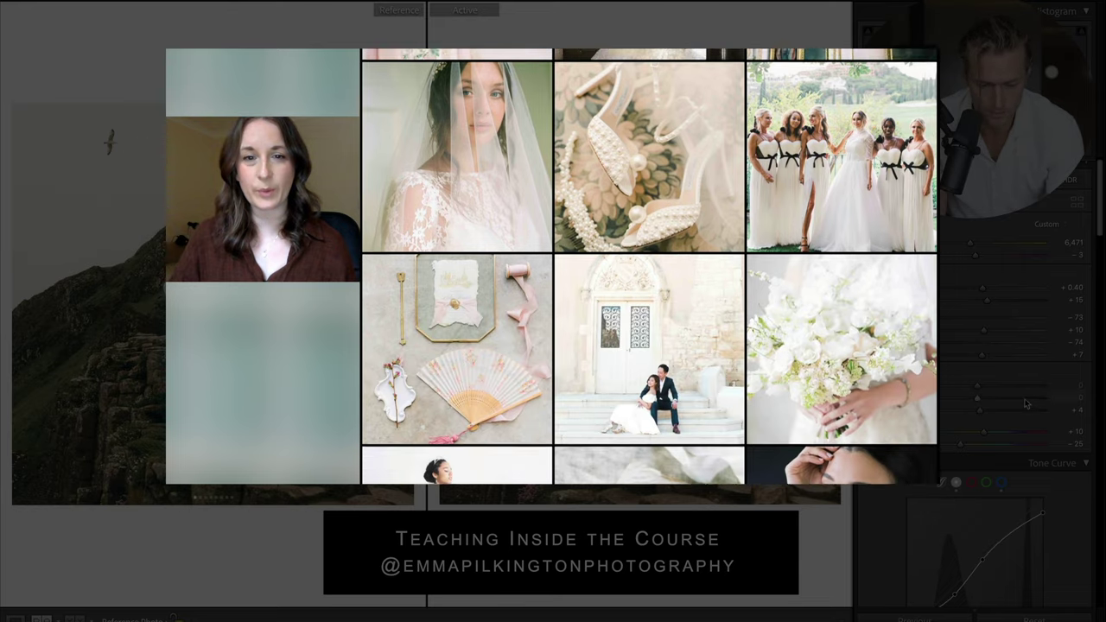
{"action": "scroll", "coordinate": [1027, 404], "scroll_direction": "down", "scroll_amount": 2}
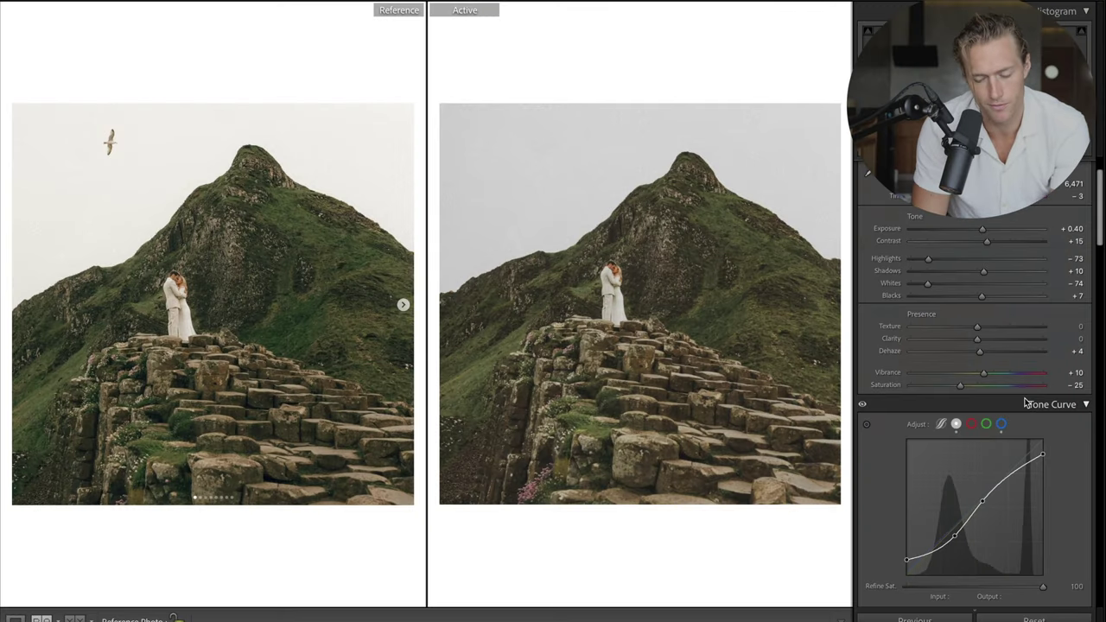
{"action": "scroll", "coordinate": [1038, 408], "scroll_direction": "up", "scroll_amount": 2}
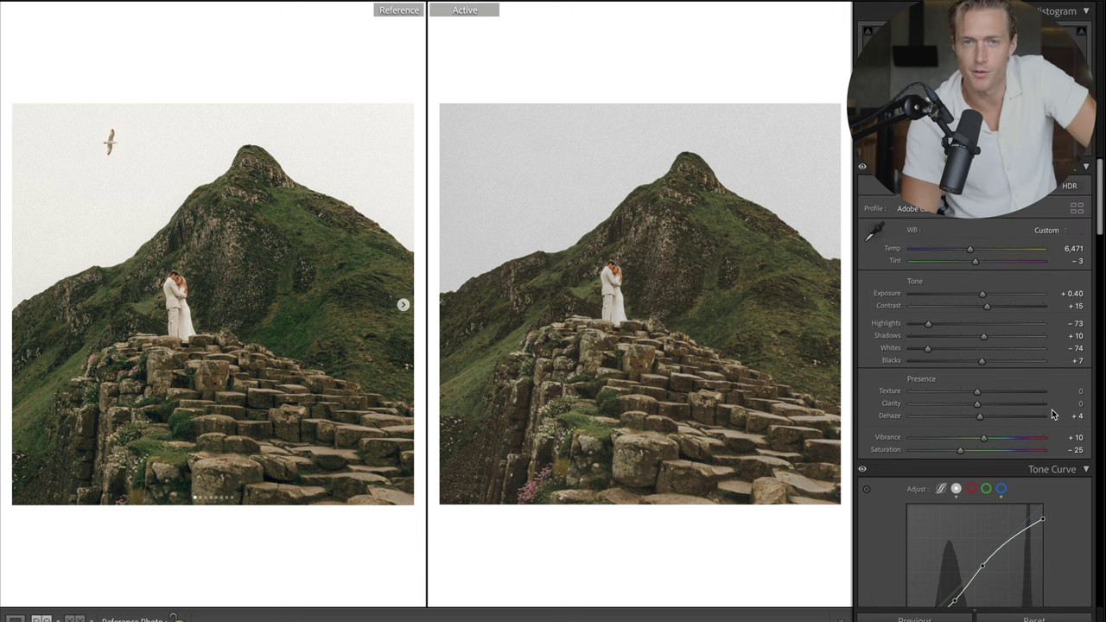